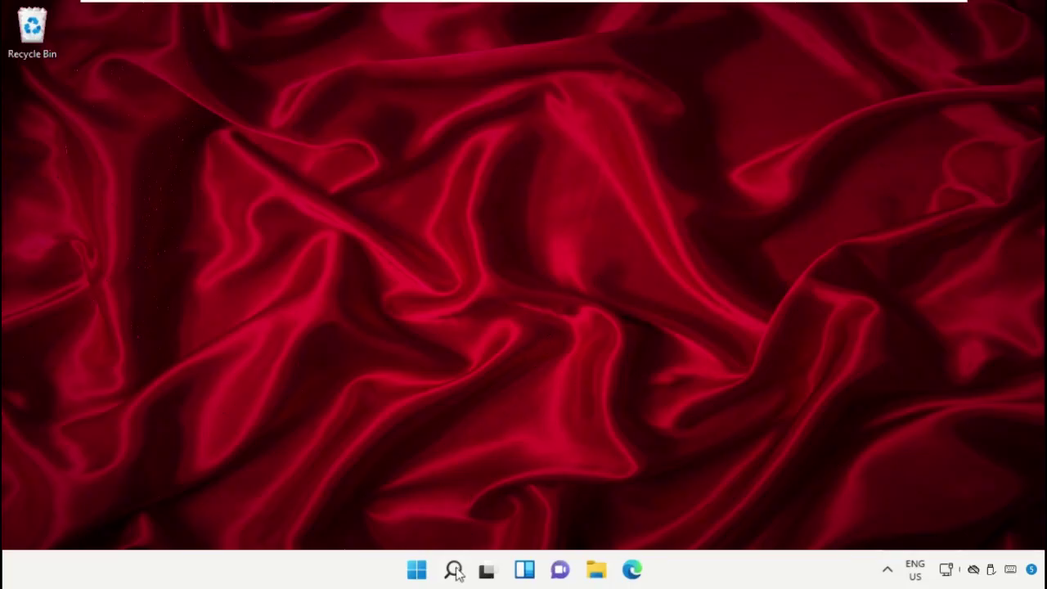
# Search Windows for 'task manager' so Task Manager appears as the best match.
pyautogui.click(455, 571)
pyautogui.write('t')
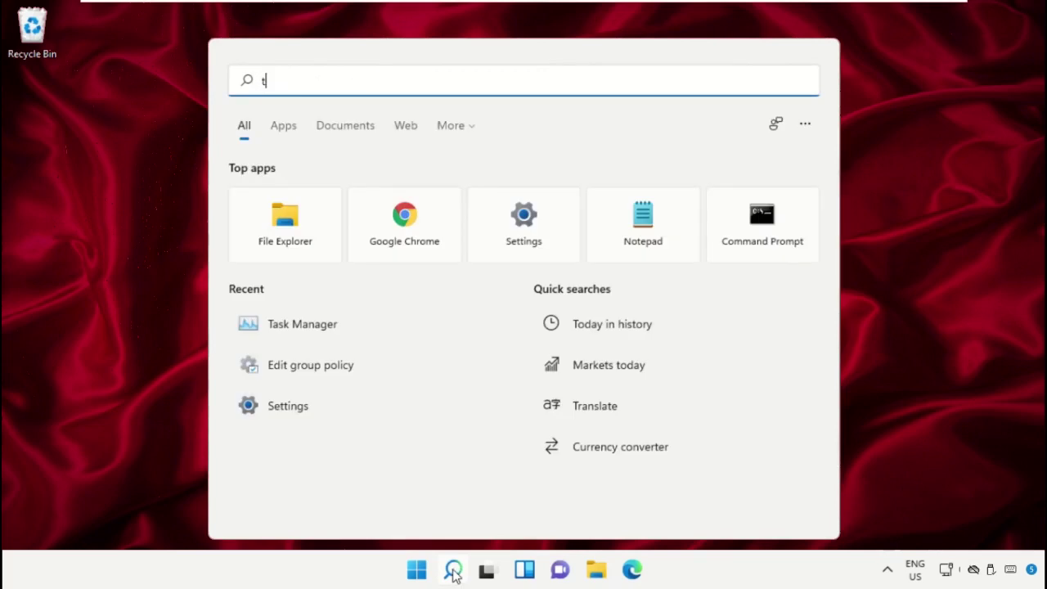
pyautogui.write('ask manager')
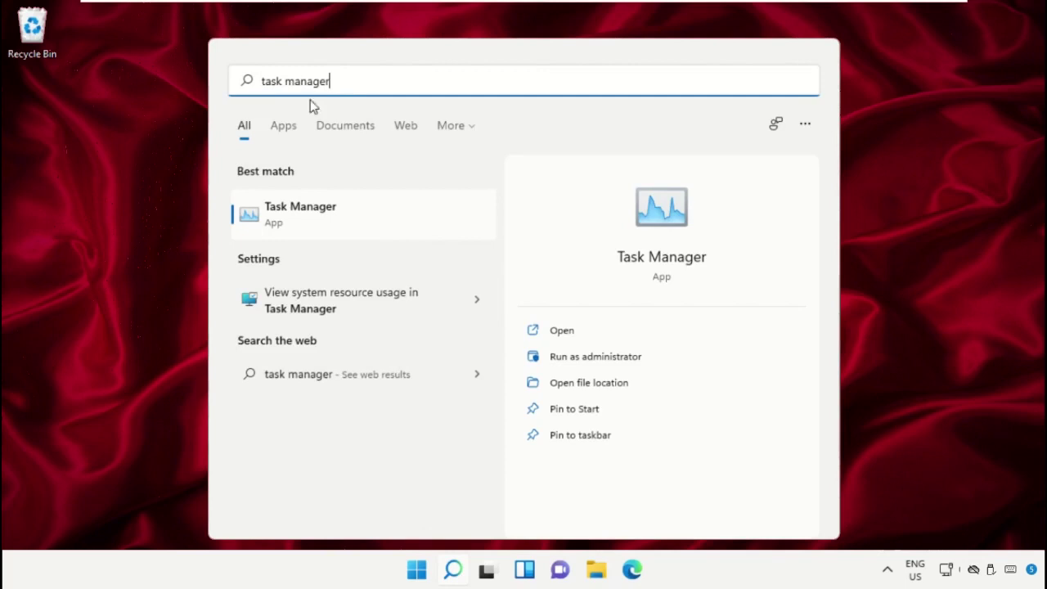
# Launch Task Manager, then shrink its window and nudge it up-left.
pyautogui.click(307, 212)
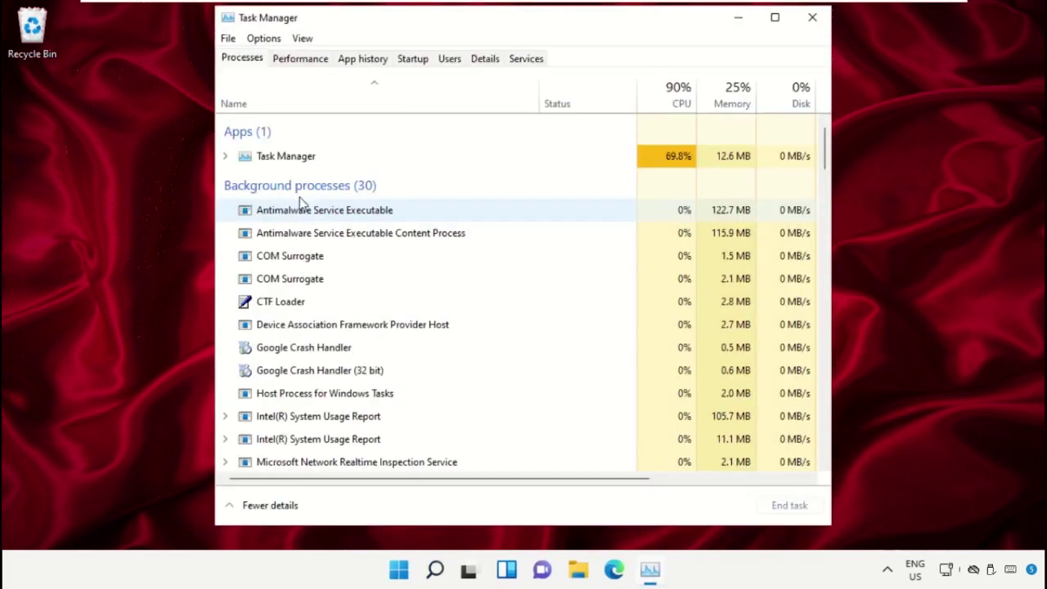
pyautogui.moveTo(214, 7); pyautogui.dragTo(326, 115)
pyautogui.moveTo(459, 125); pyautogui.dragTo(452, 103)
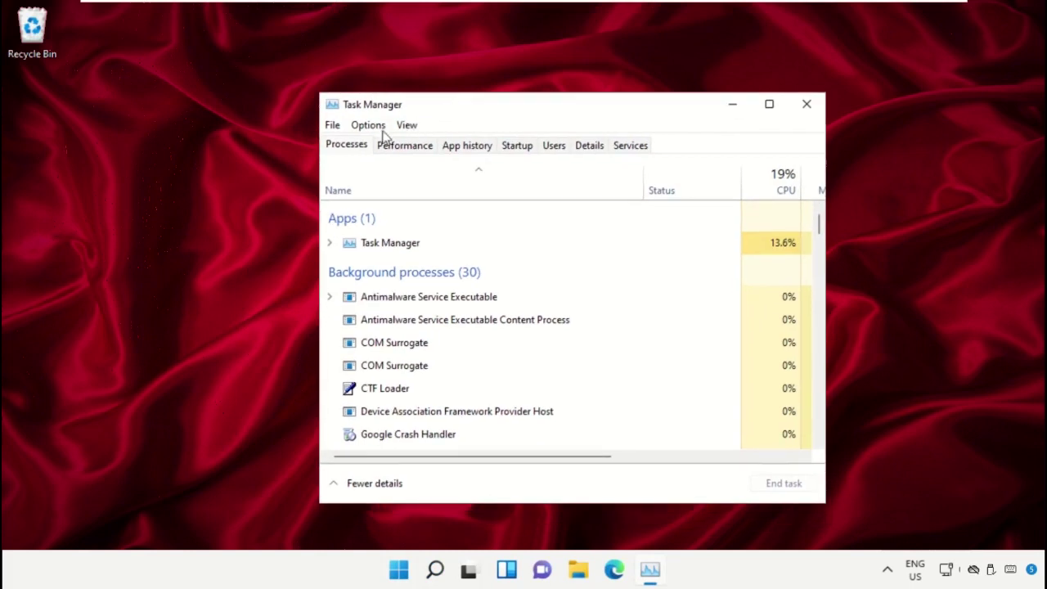
# Start a new task via File > Run new task and browse for the program.
pyautogui.click(333, 128)
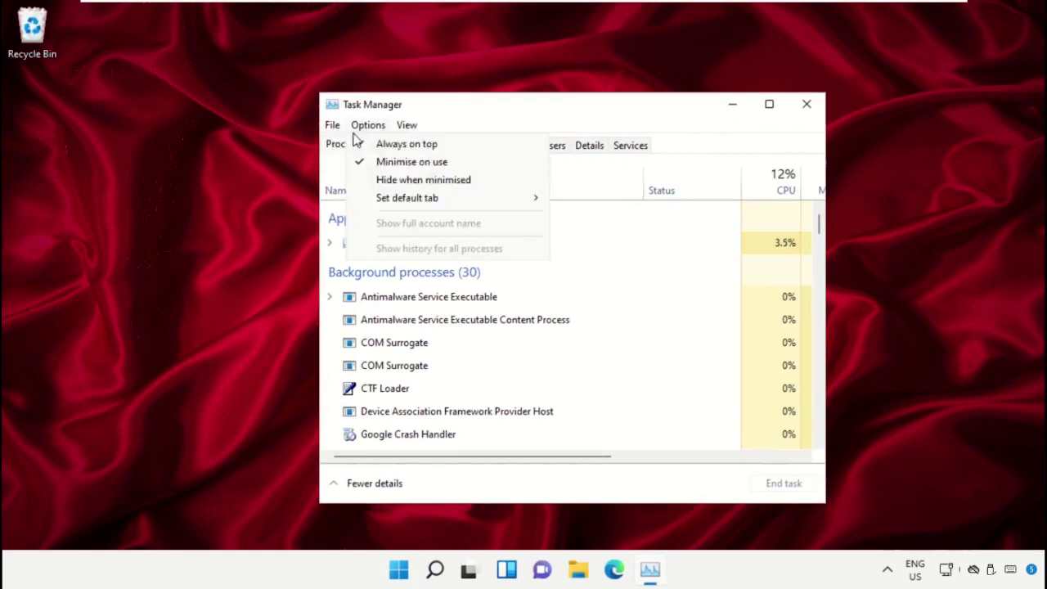
pyautogui.click(357, 146)
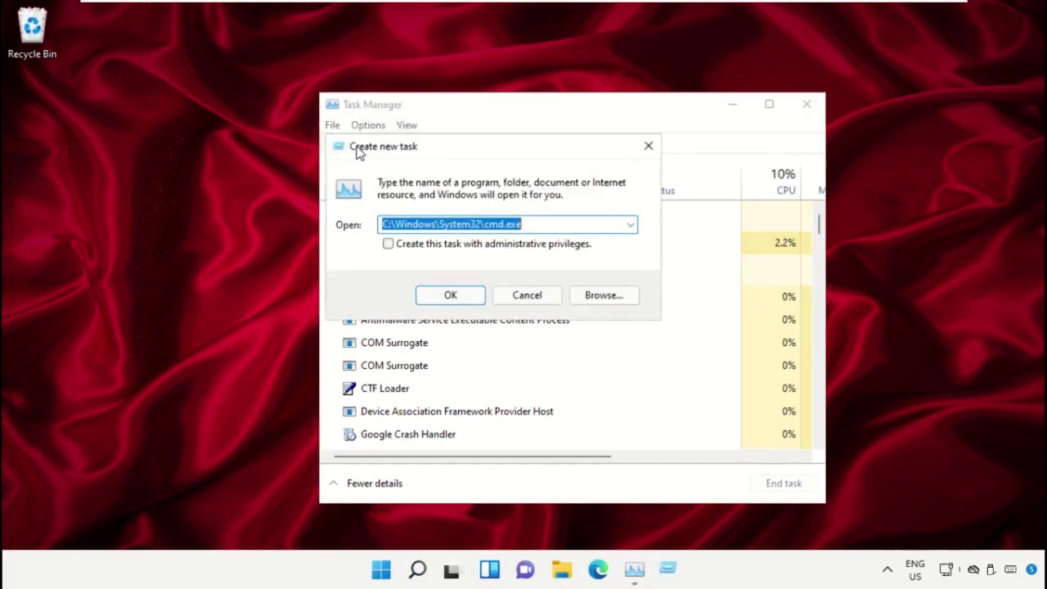
pyautogui.click(604, 295)
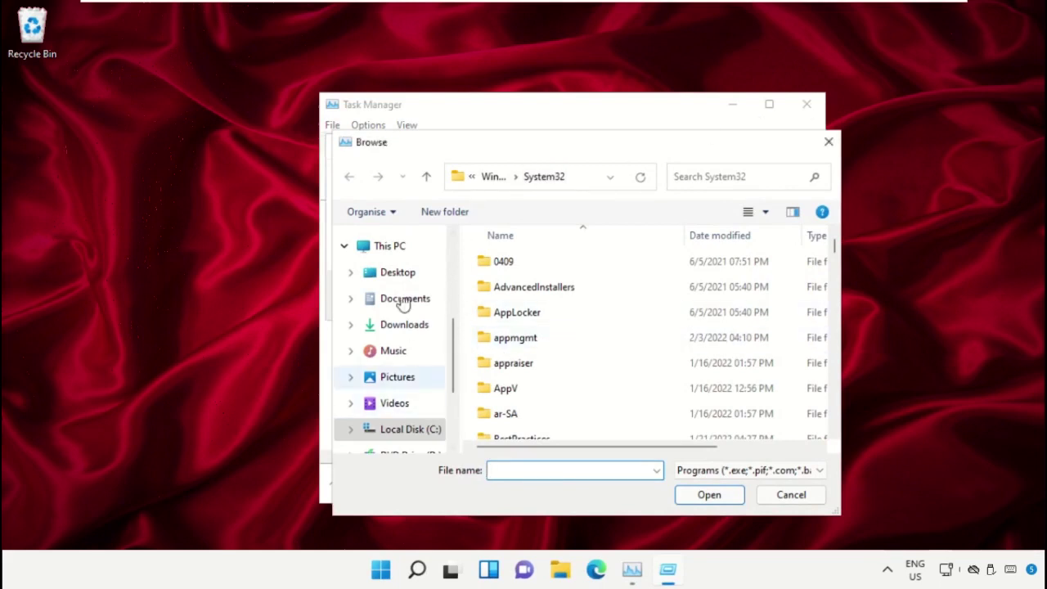
# Browse from This PC through Local Disk (C:) and Windows into the System32 folder.
pyautogui.click(392, 249)
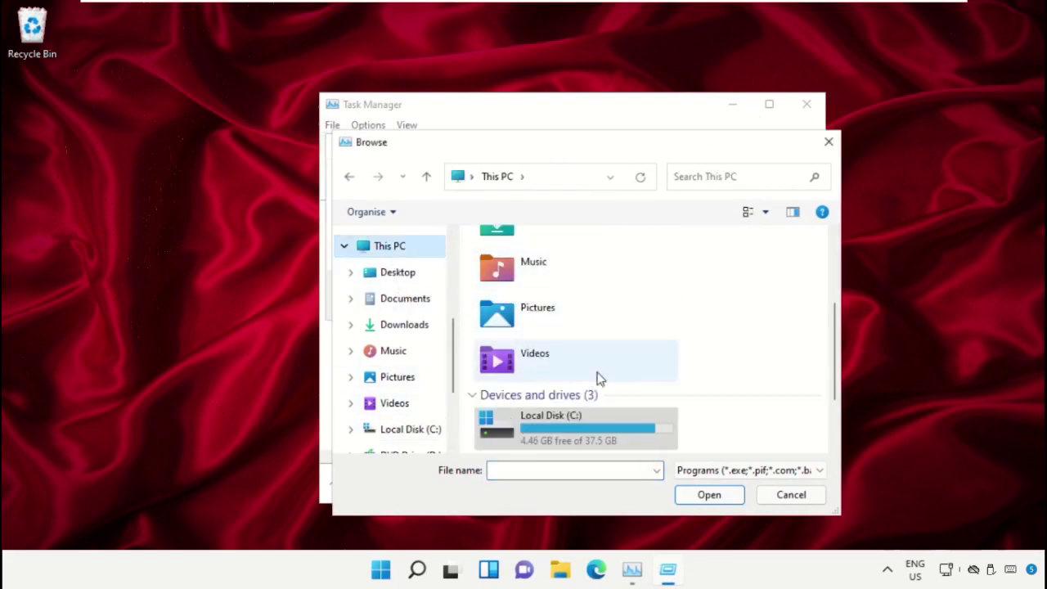
pyautogui.doubleClick(585, 430)
pyautogui.scroll(-2, 548, 393)
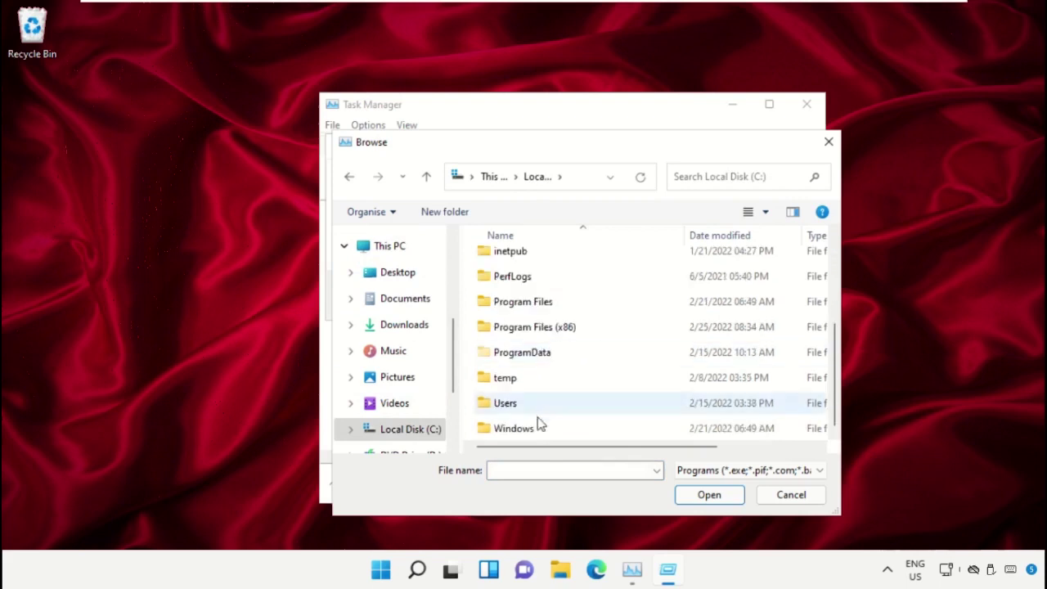
pyautogui.doubleClick(535, 430)
pyautogui.scroll(-5, 577, 349)
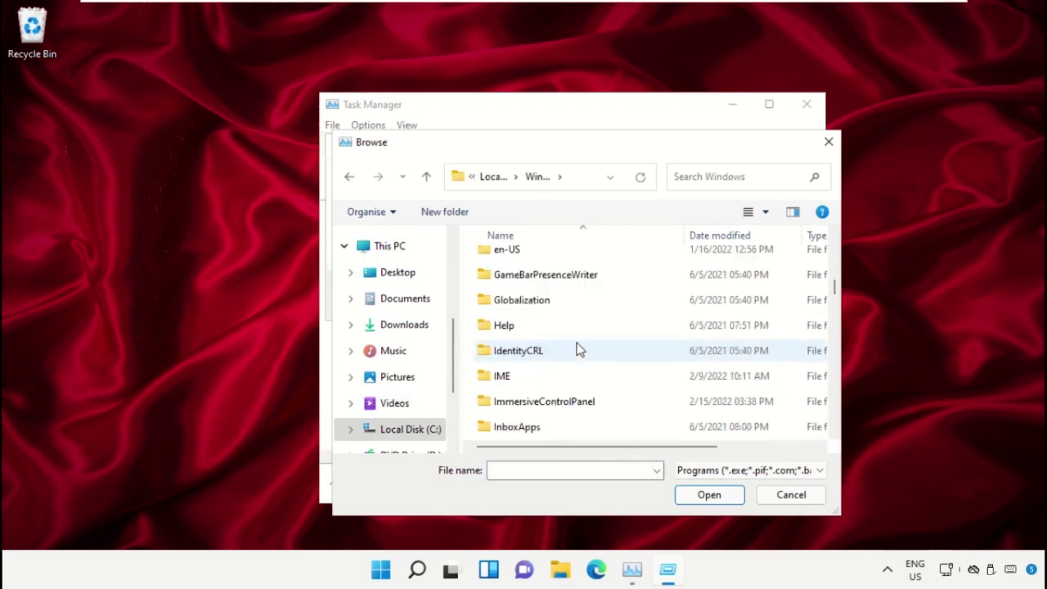
pyautogui.scroll(-15, 577, 349)
pyautogui.scroll(2, 538, 394)
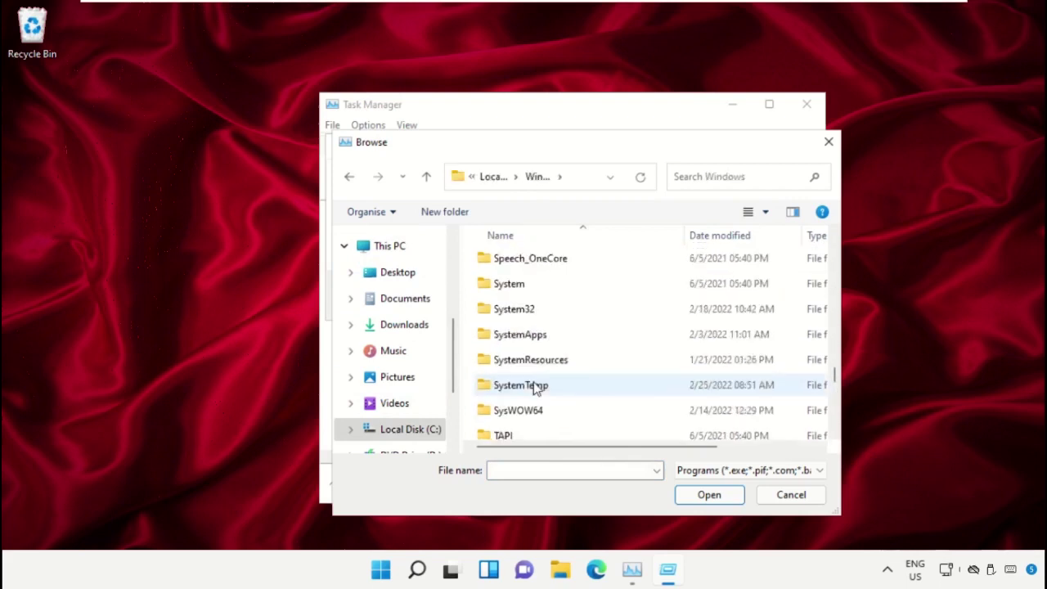
pyautogui.scroll(1, 533, 388)
pyautogui.doubleClick(535, 388)
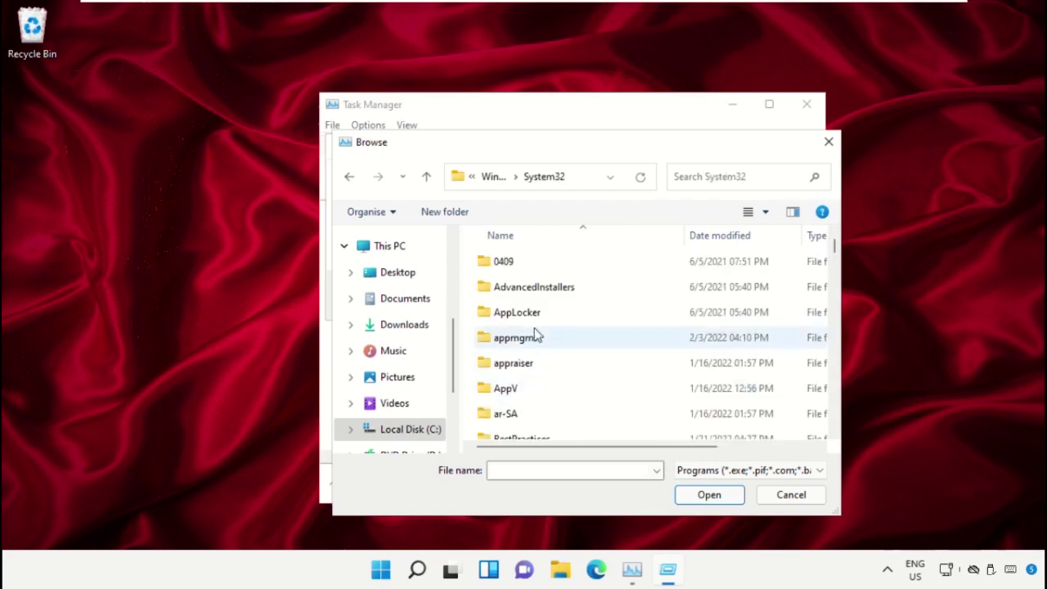
# Pick cmd.exe so the new task's Open field reads C:\Windows\System32\cmd.exe.
pyautogui.scroll(-20, 534, 328)
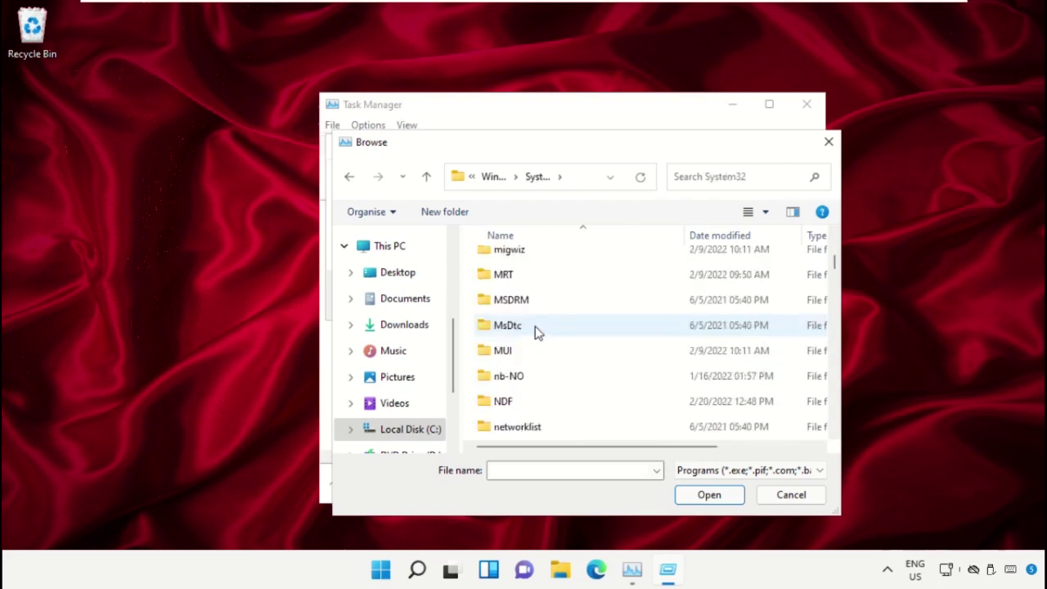
pyautogui.scroll(-20, 537, 331)
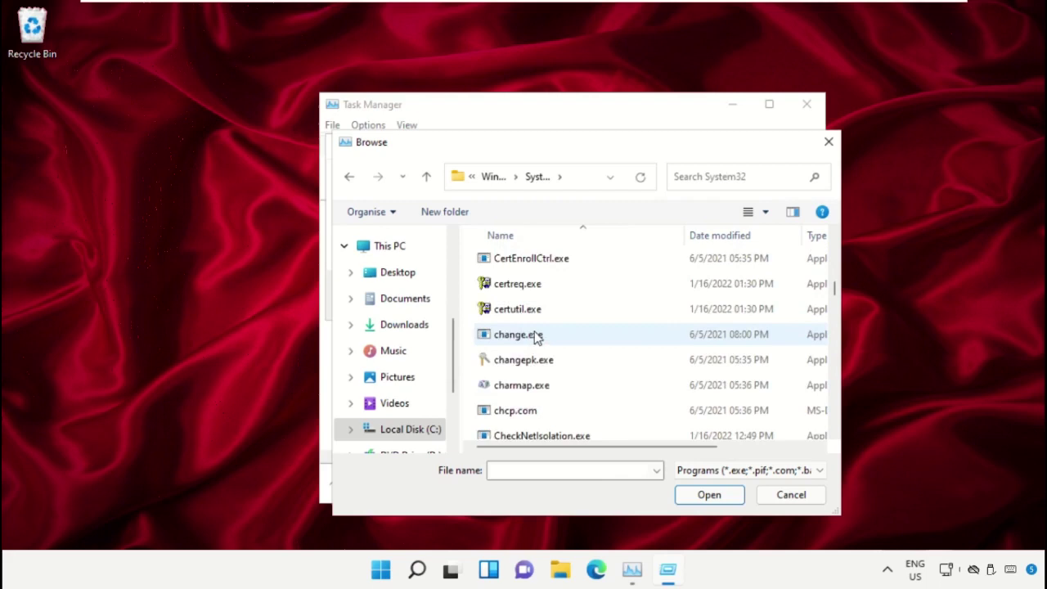
pyautogui.scroll(-5, 537, 338)
pyautogui.click(536, 351)
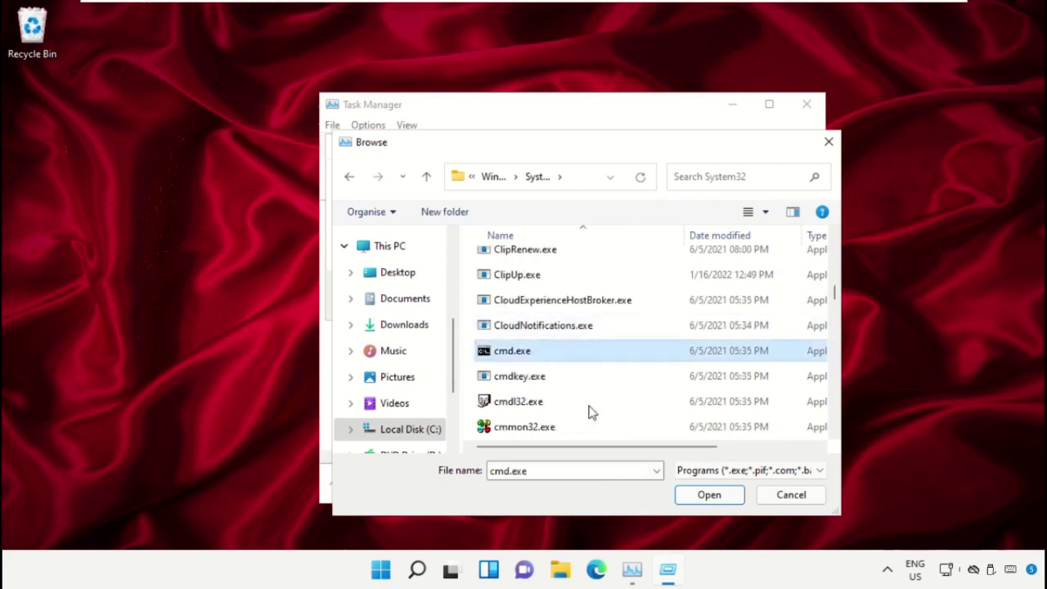
pyautogui.click(709, 494)
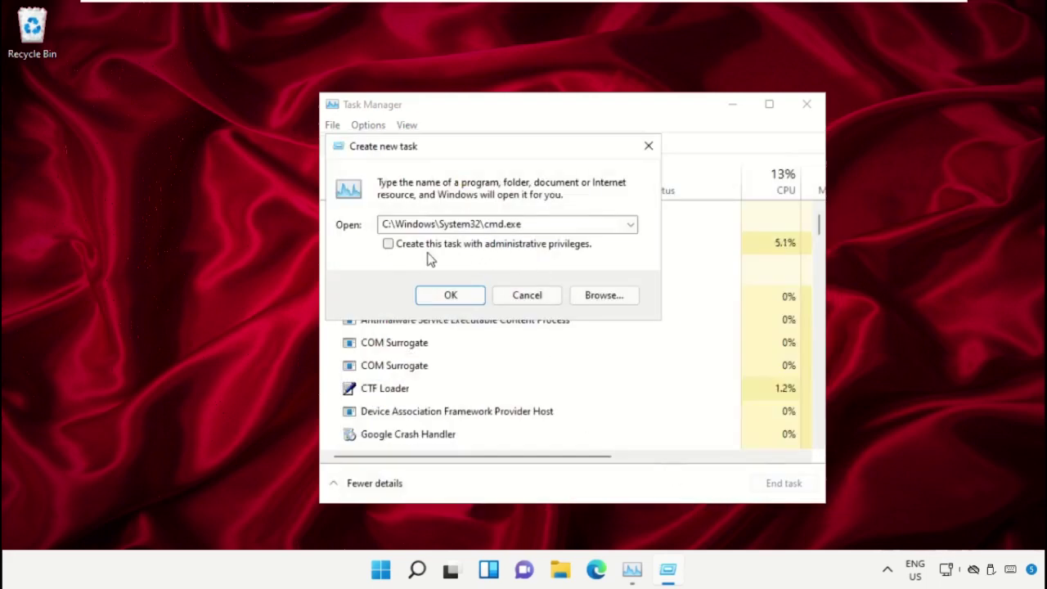
# Run cmd.exe with administrative privileges, close Task Manager, and shrink the console window.
pyautogui.click(389, 247)
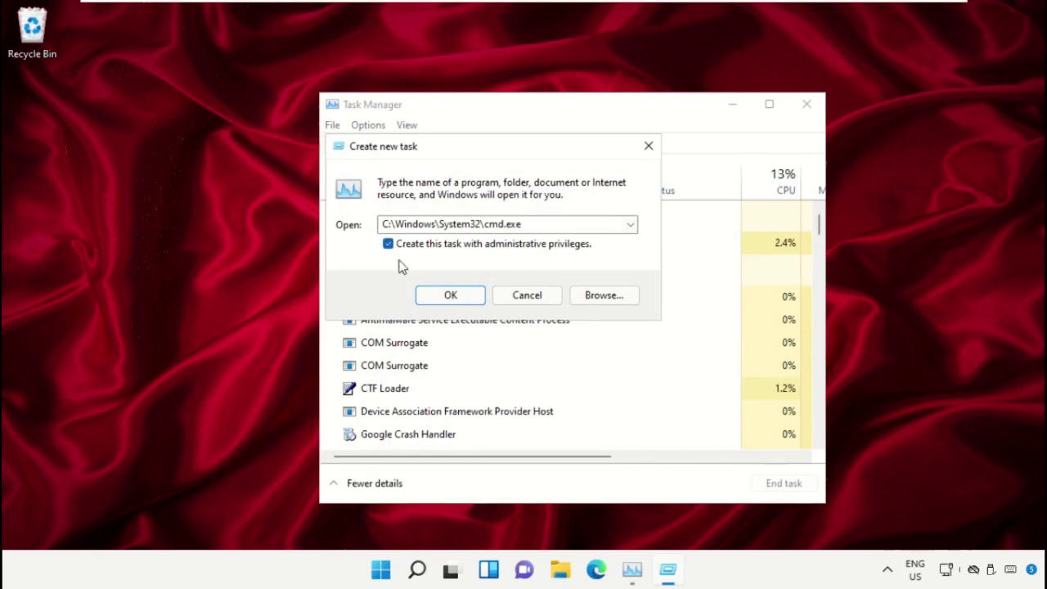
pyautogui.click(459, 298)
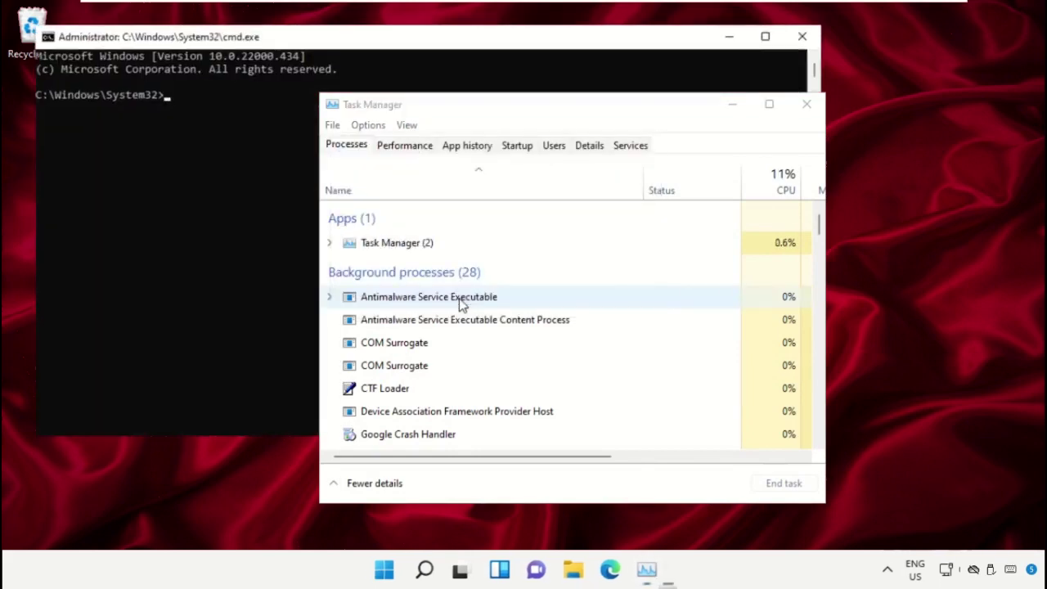
pyautogui.click(805, 104)
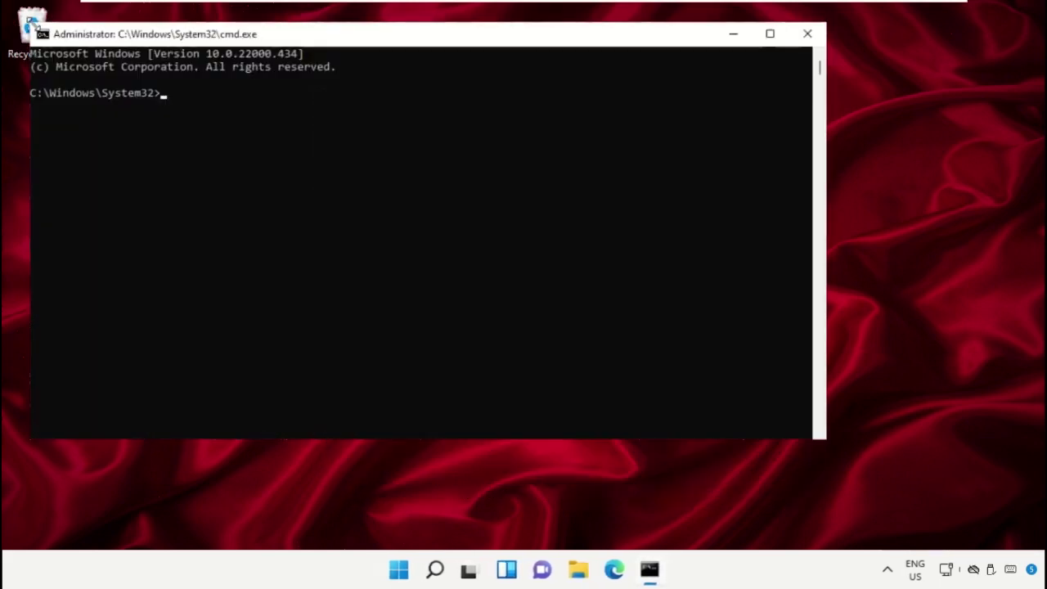
pyautogui.moveTo(31, 23); pyautogui.dragTo(312, 123)
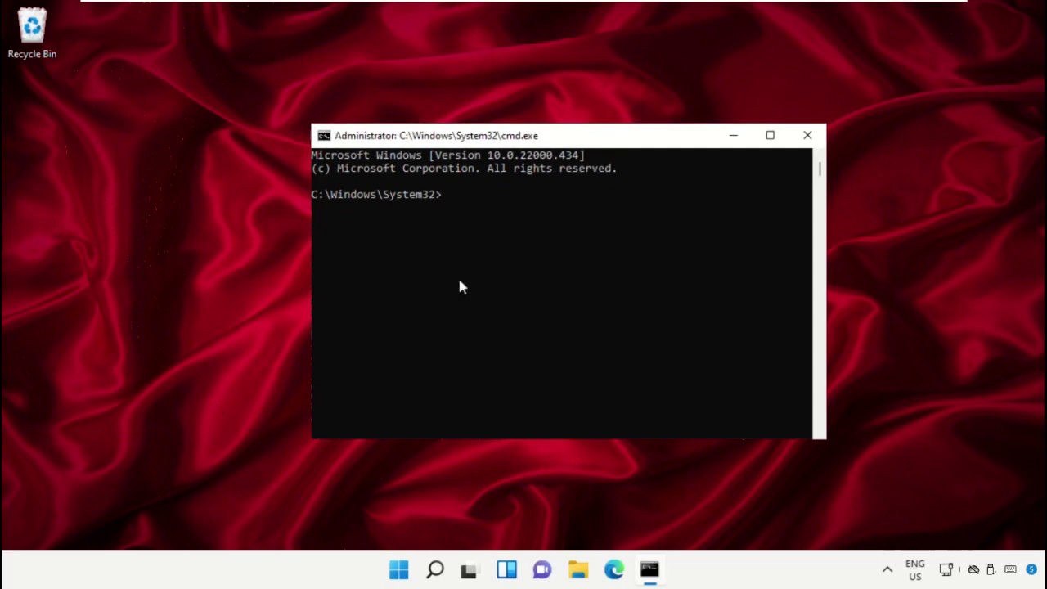
# Launch Google Chrome from Windows Search and go to google.com.
pyautogui.click(441, 577)
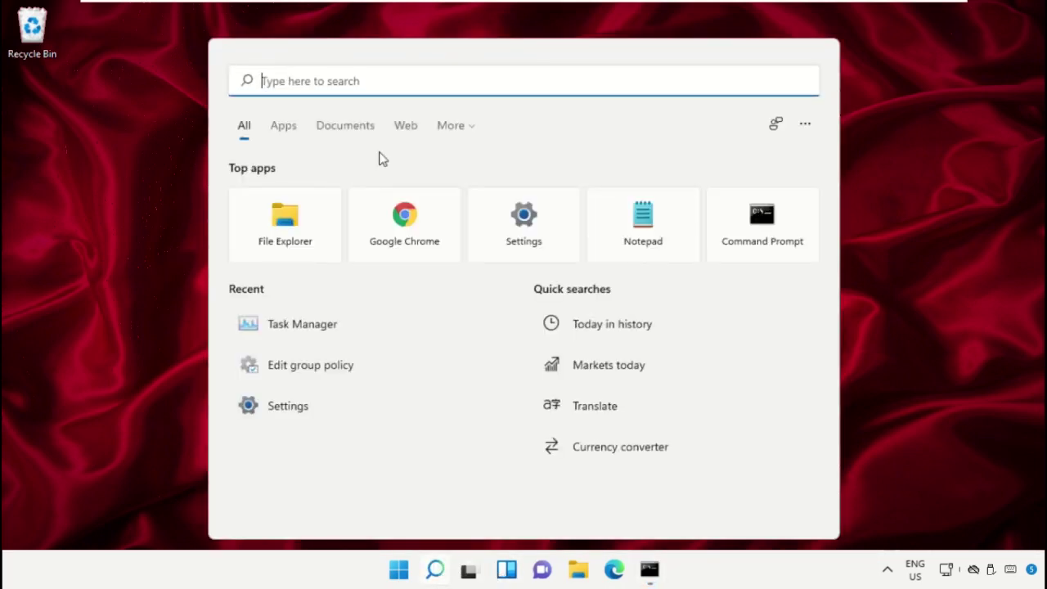
pyautogui.write('google chrome')
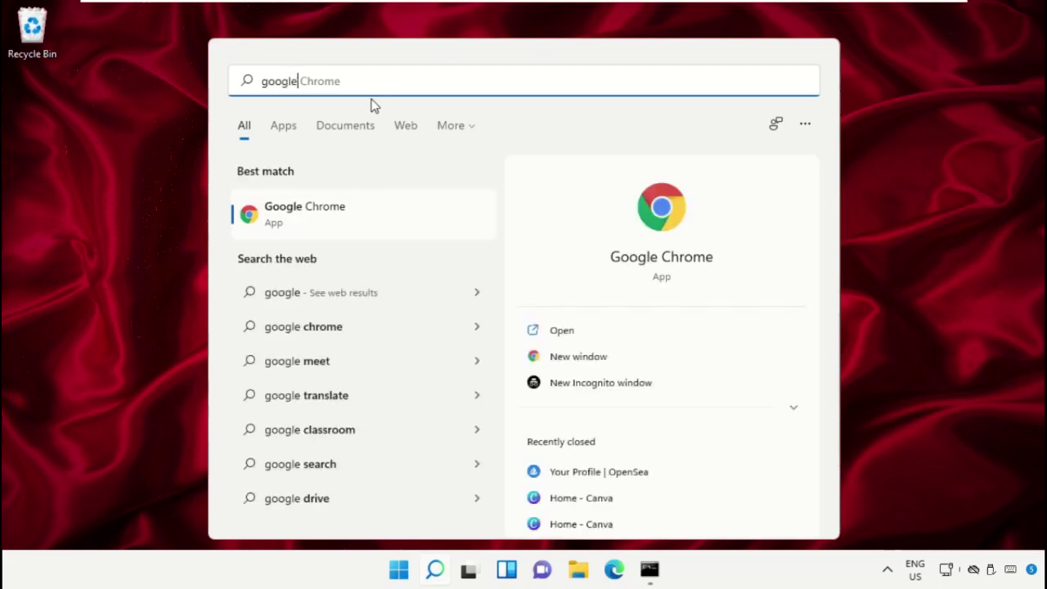
pyautogui.click(324, 227)
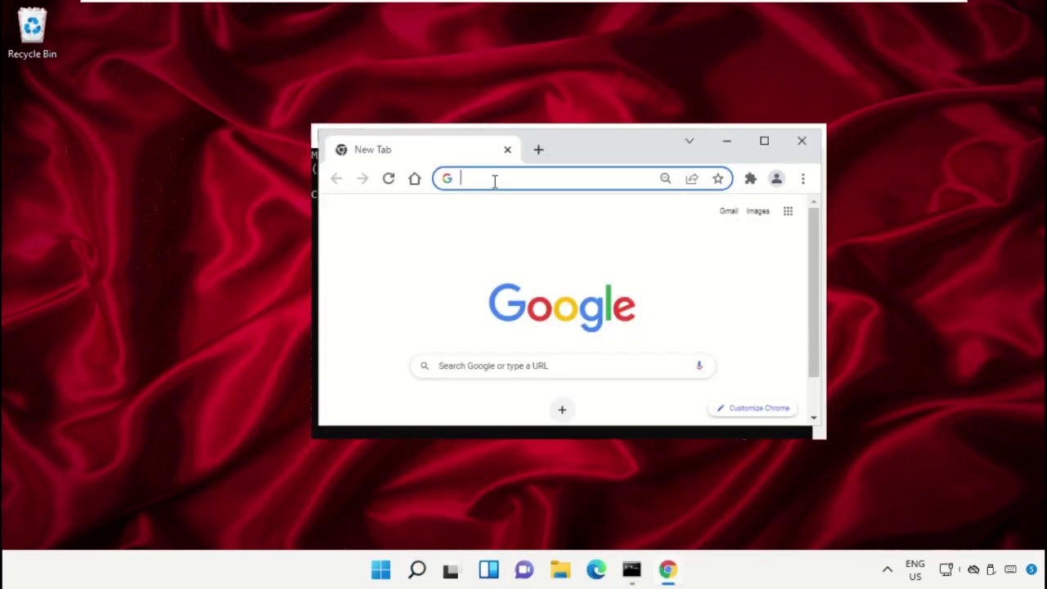
pyautogui.write('go')
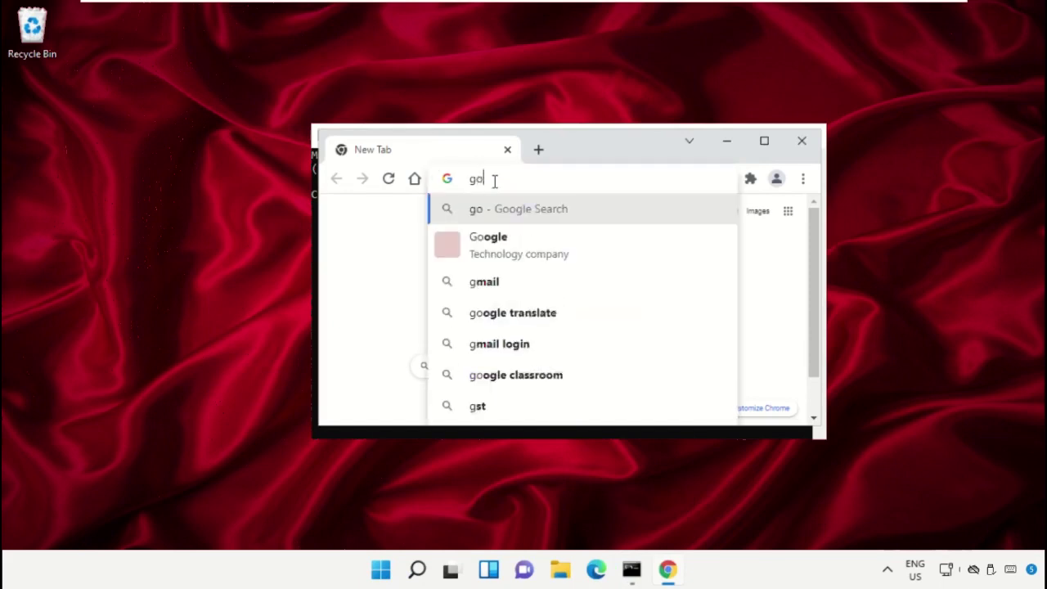
pyautogui.write('ogle.com')
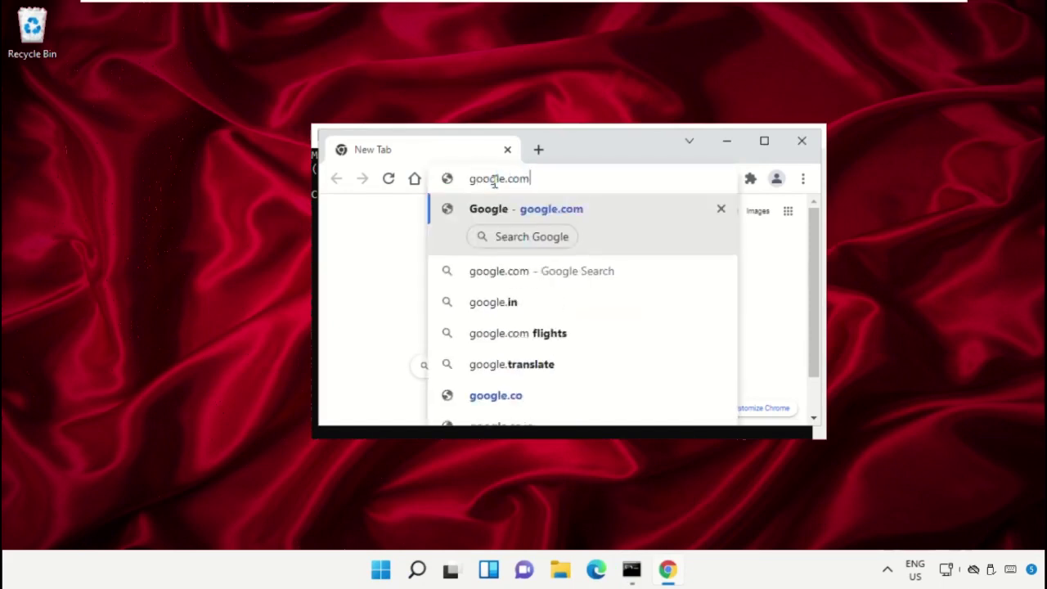
pyautogui.press('Return')
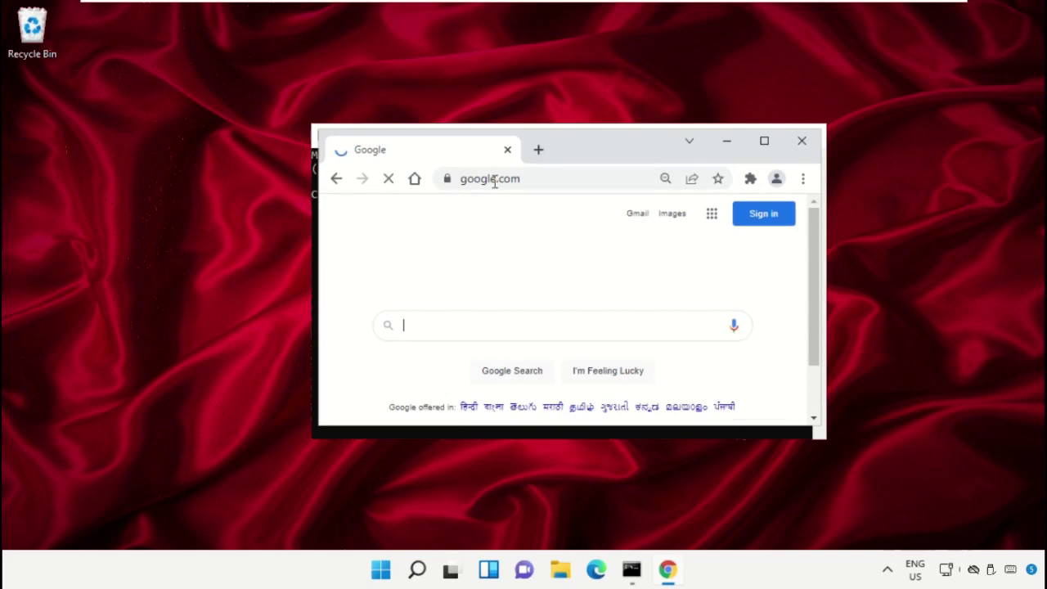
# Search Google for 'hows.tech windows commands'.
pyautogui.click(461, 325)
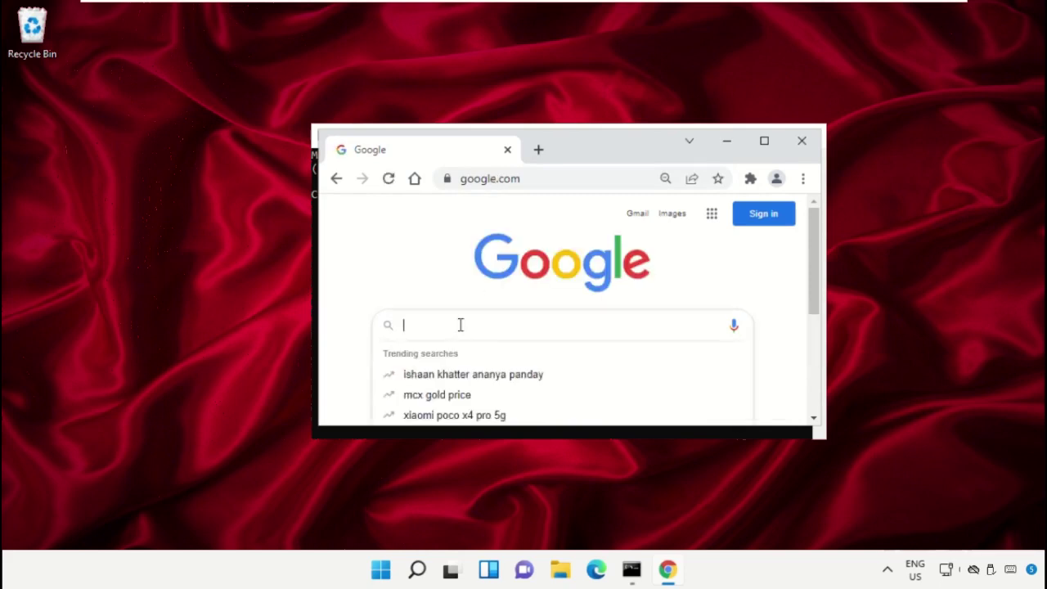
pyautogui.write('how')
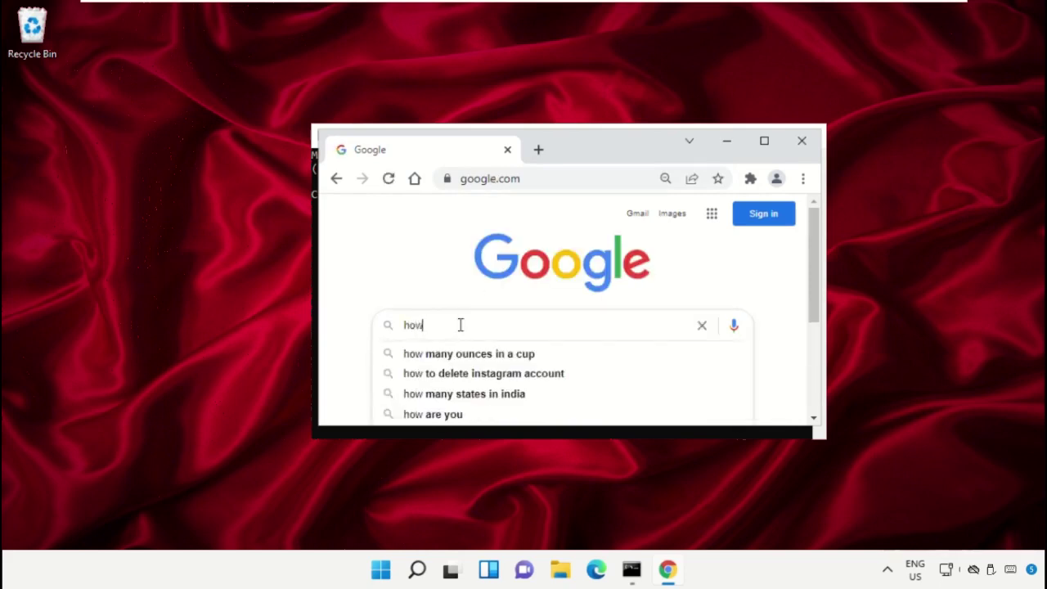
pyautogui.write('s.tech w')
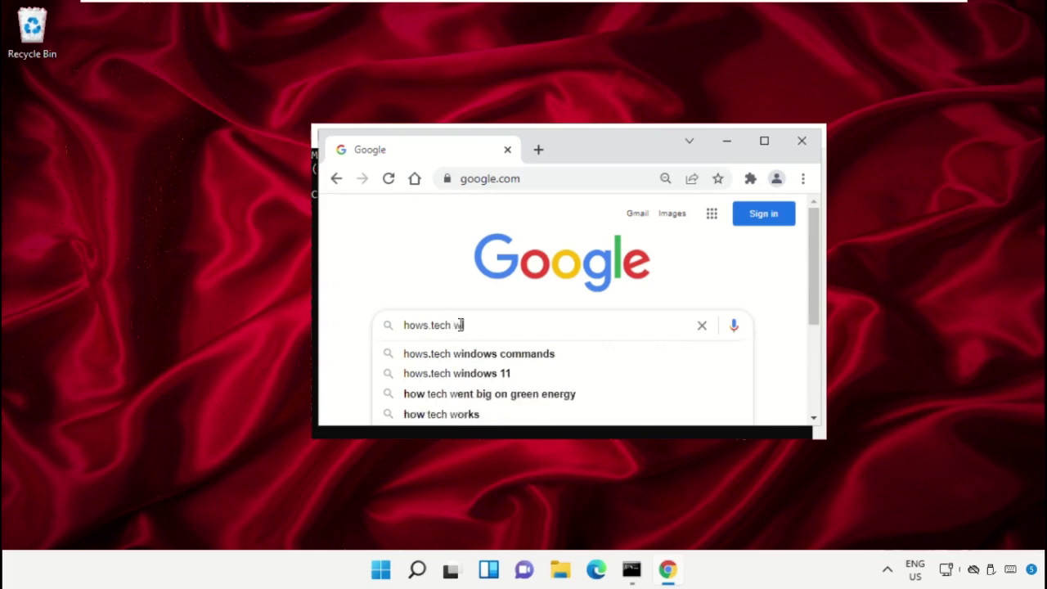
pyautogui.write('indows comma')
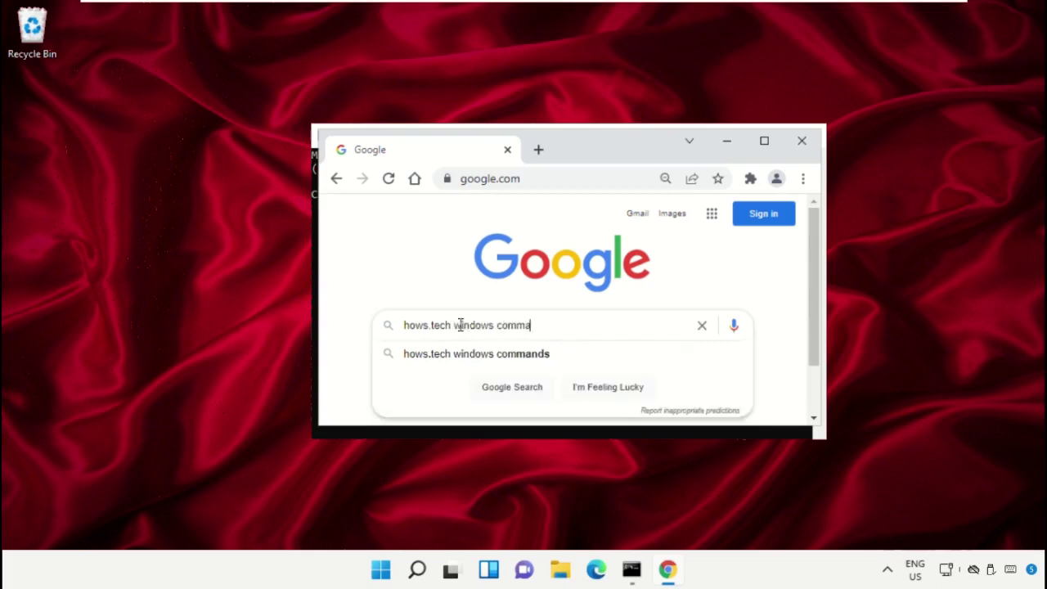
pyautogui.write('nds')
pyautogui.press('Return')
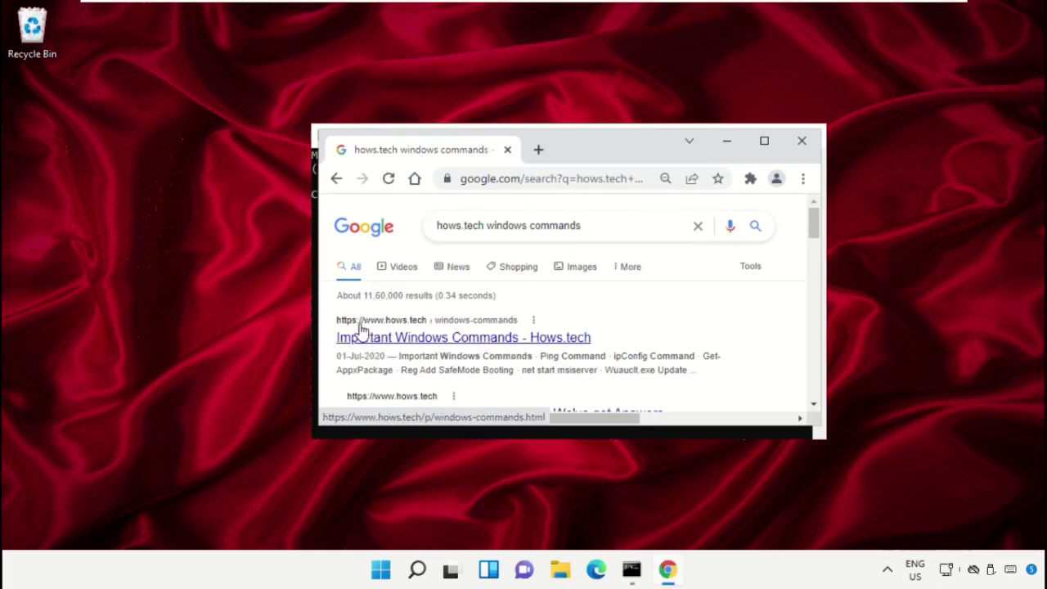
# Open the hows.tech result and copy Command 12, sfc /scanfile=c:\windows\system32\ieframe.dll.
pyautogui.click(406, 342)
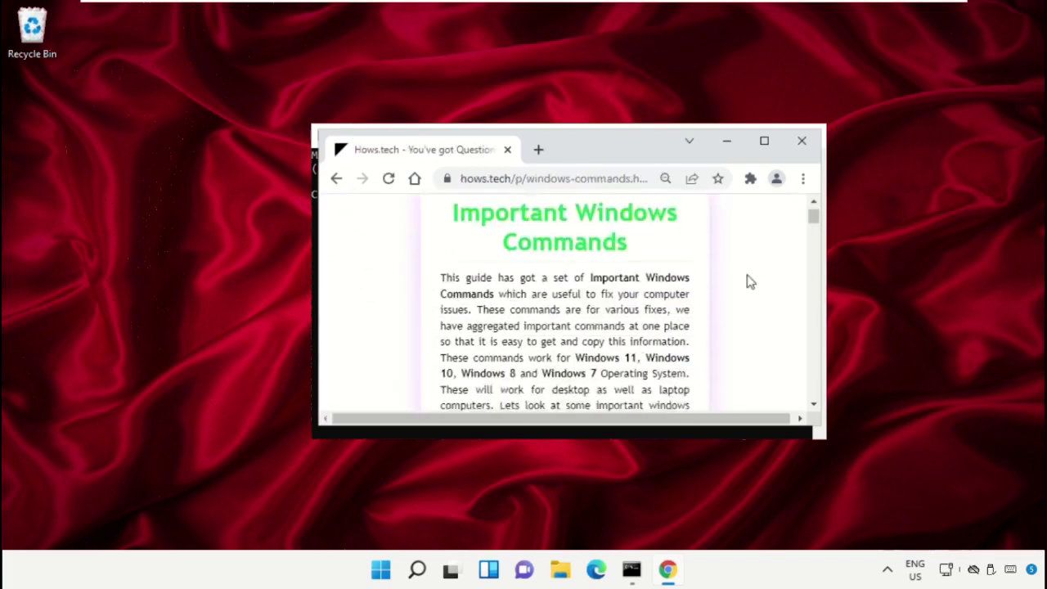
pyautogui.scroll(-15, 751, 282)
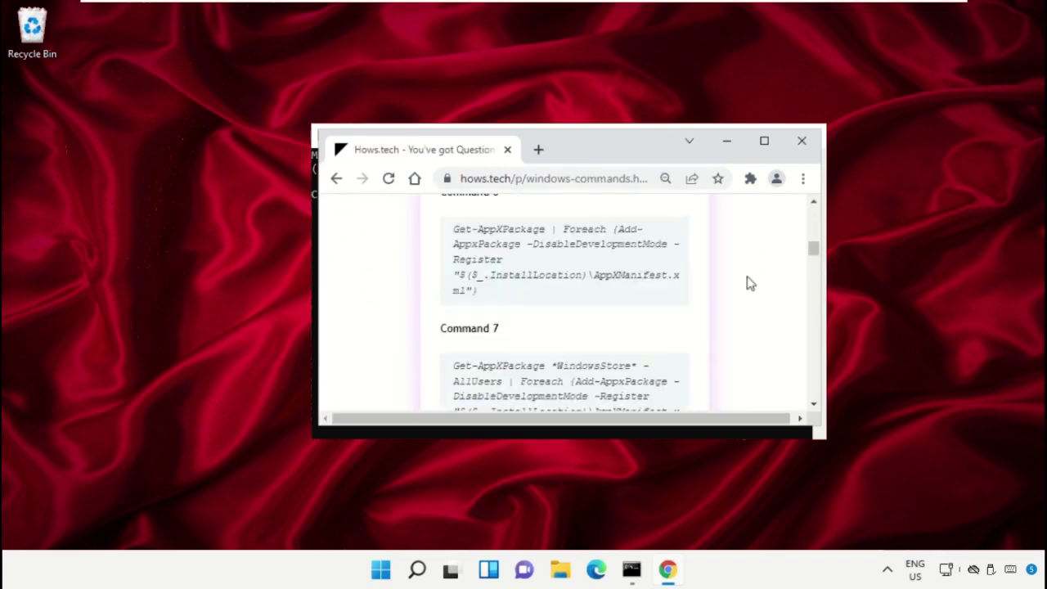
pyautogui.scroll(-15, 751, 282)
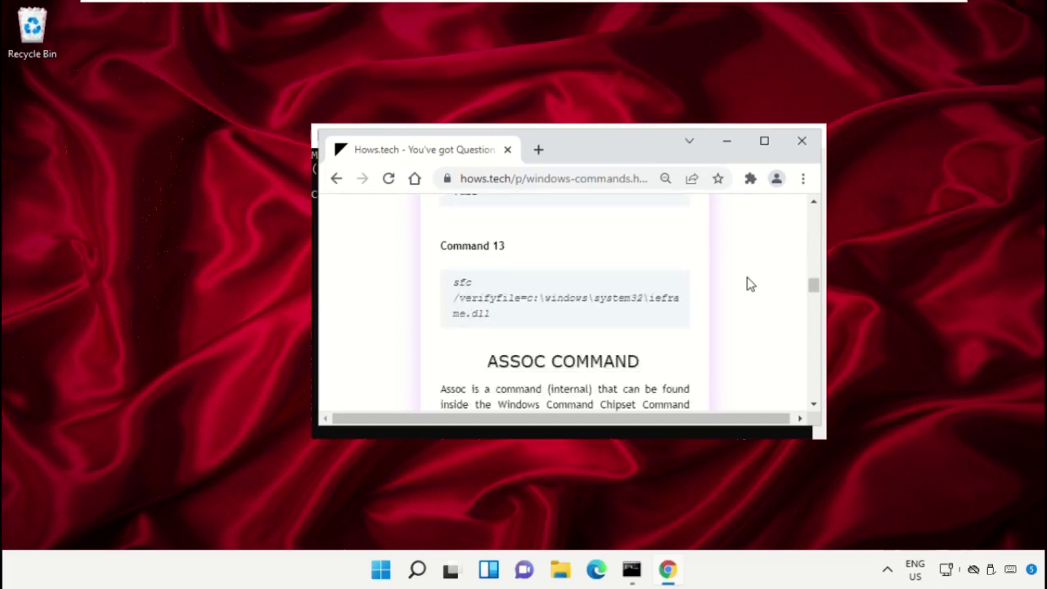
pyautogui.scroll(3, 751, 284)
pyautogui.scroll(-1, 751, 284)
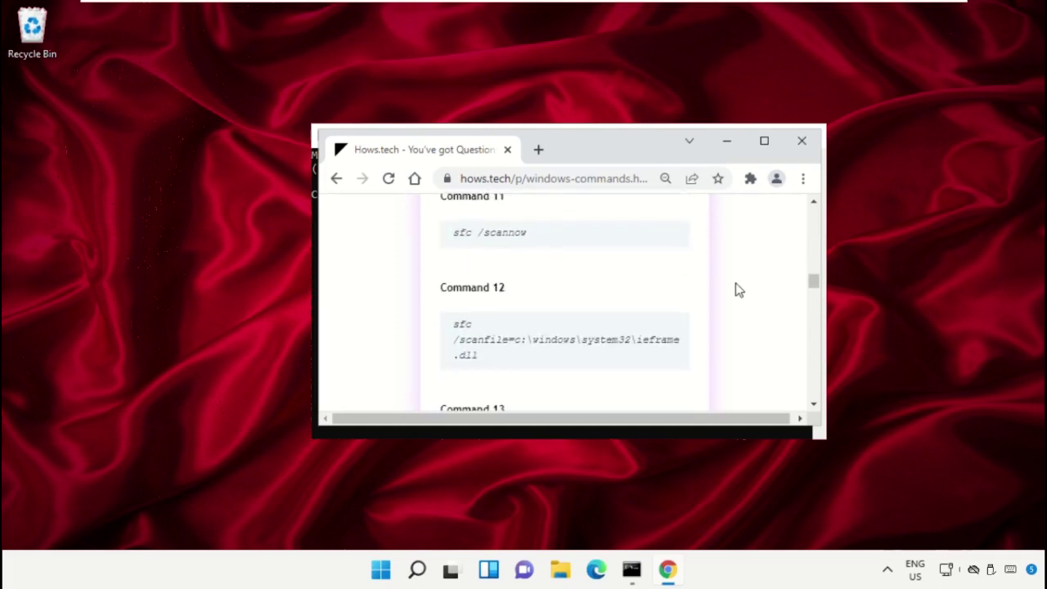
pyautogui.tripleClick(502, 344)
pyautogui.rightClick(508, 342)
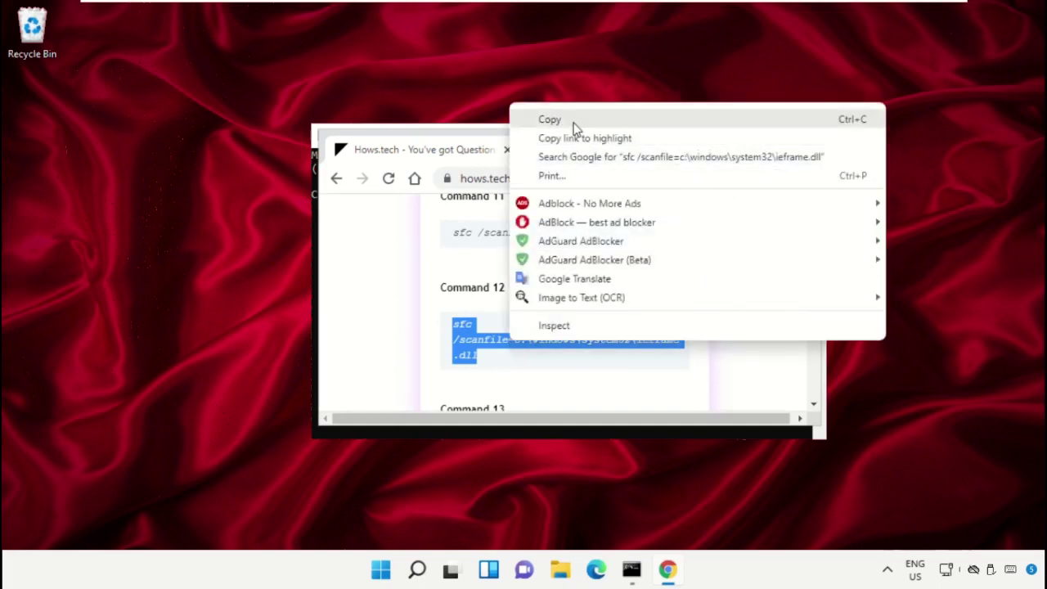
pyautogui.click(550, 119)
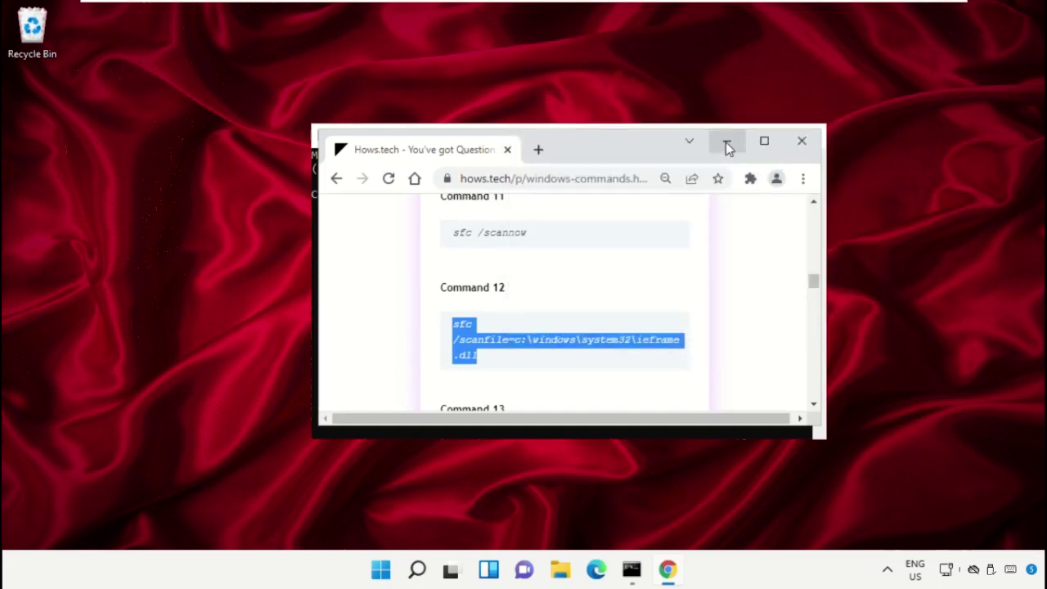
# Paste sfc /scanfile=c:\windows\system32\ieframe.dll into the admin Command Prompt and run it.
pyautogui.click(725, 142)
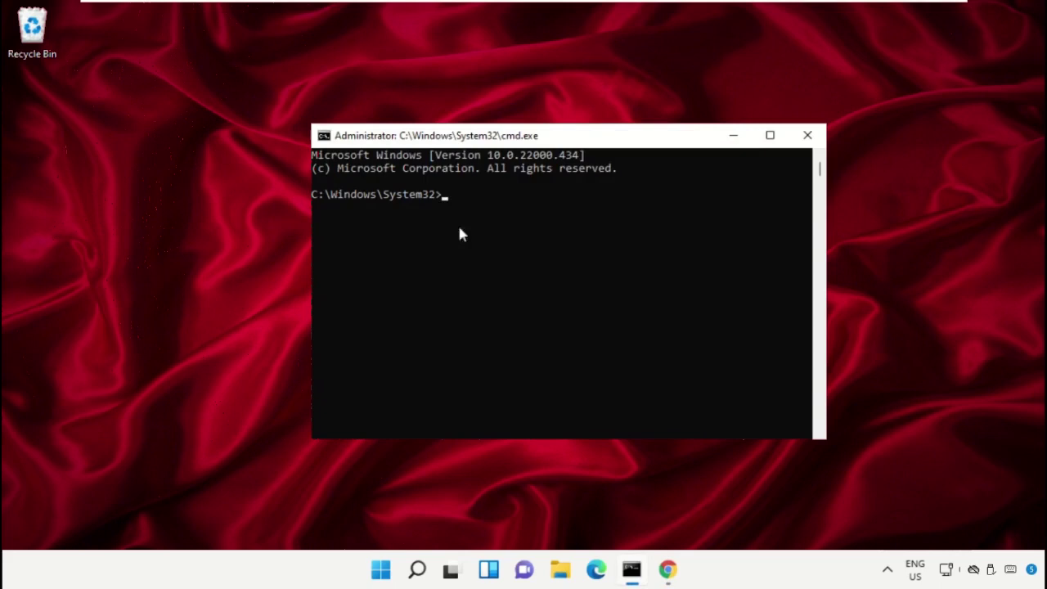
pyautogui.rightClick(586, 143)
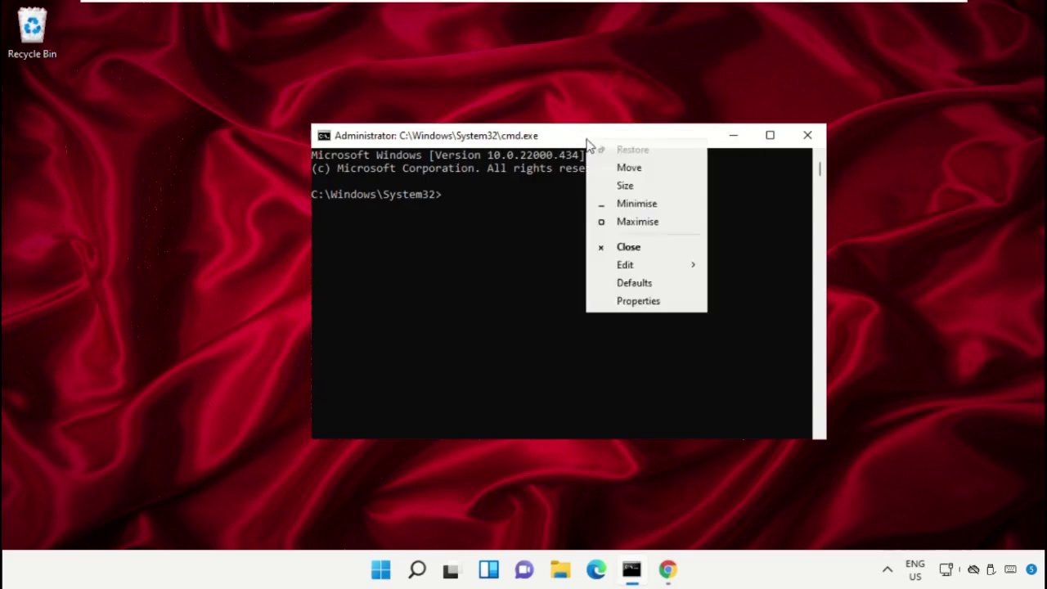
pyautogui.moveTo(636, 270)
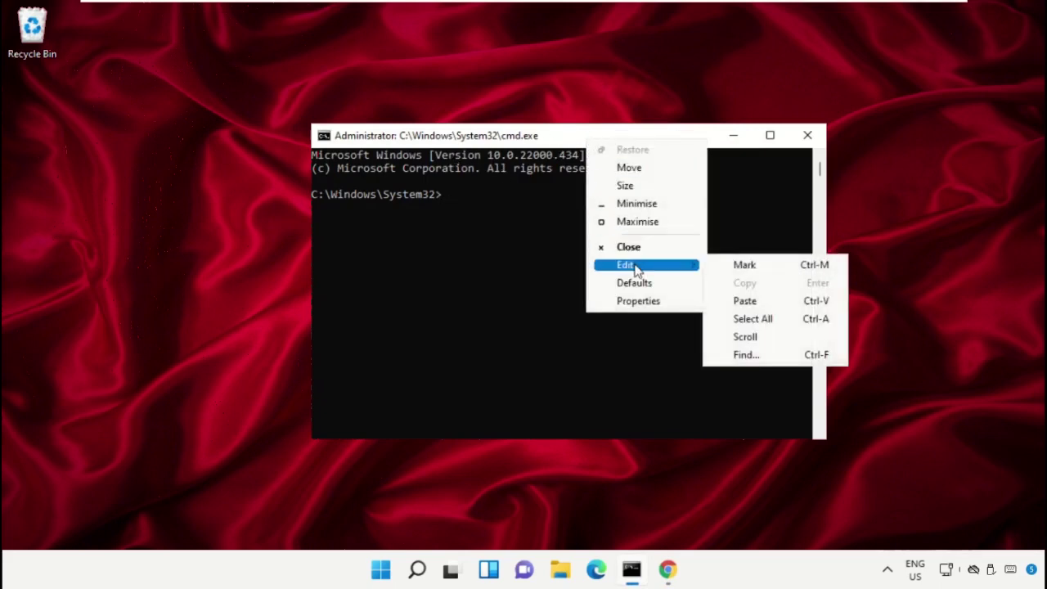
pyautogui.click(744, 300)
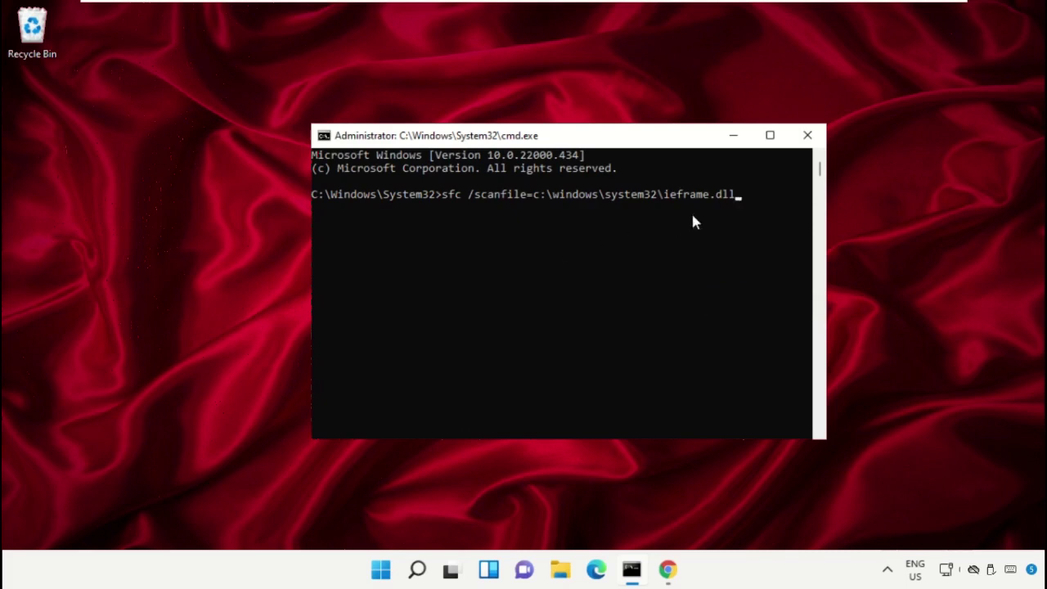
pyautogui.press('Return')
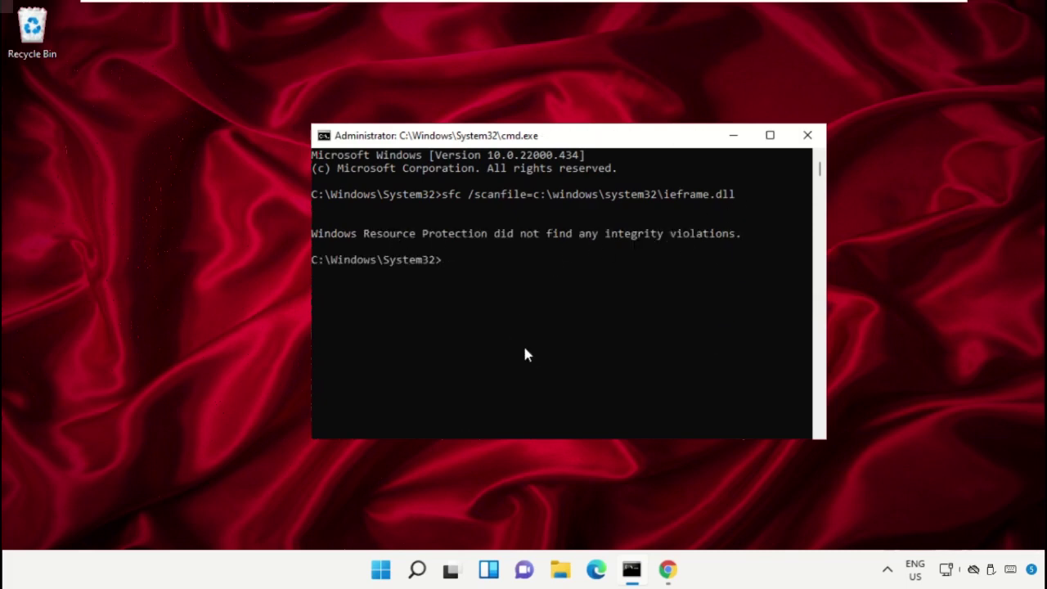
# Copy Command 13, sfc /verifyfile=c:\windows\system32\ieframe.dll, then minimize Chrome to reveal the console.
pyautogui.click(678, 573)
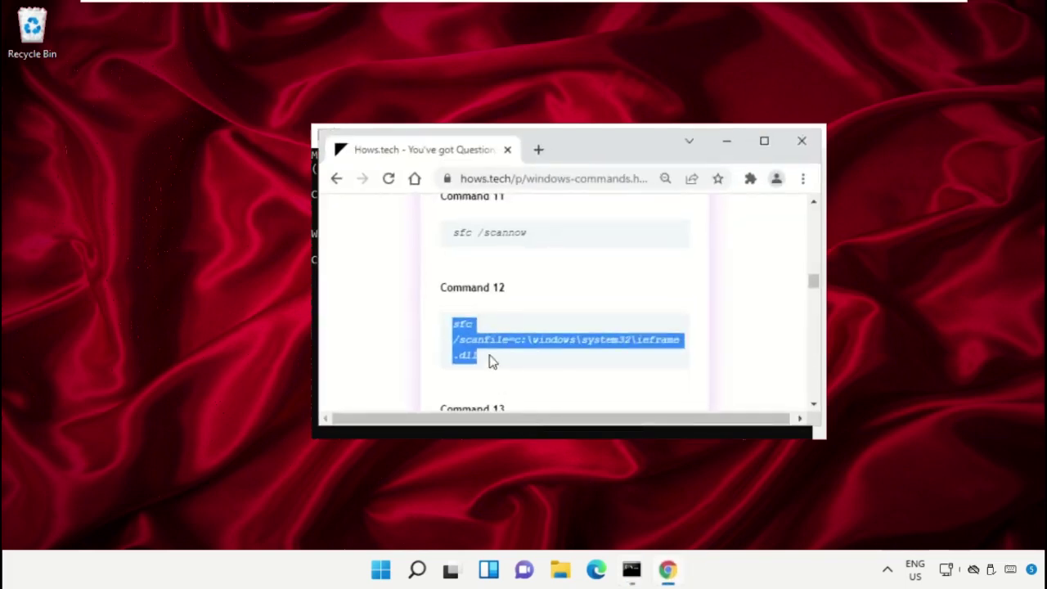
pyautogui.scroll(-3, 535, 355)
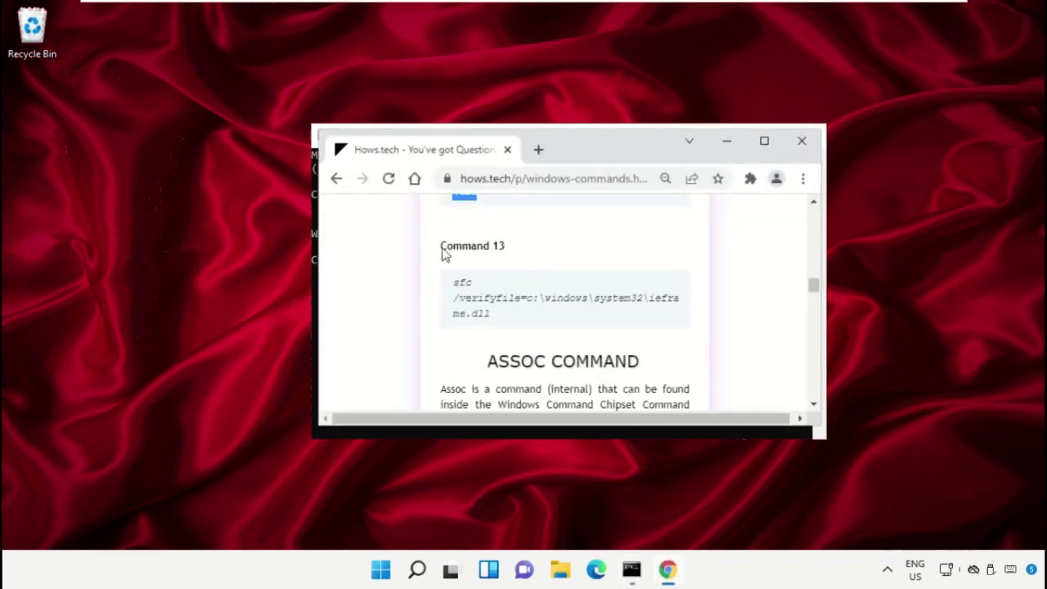
pyautogui.tripleClick(491, 300)
pyautogui.rightClick(489, 301)
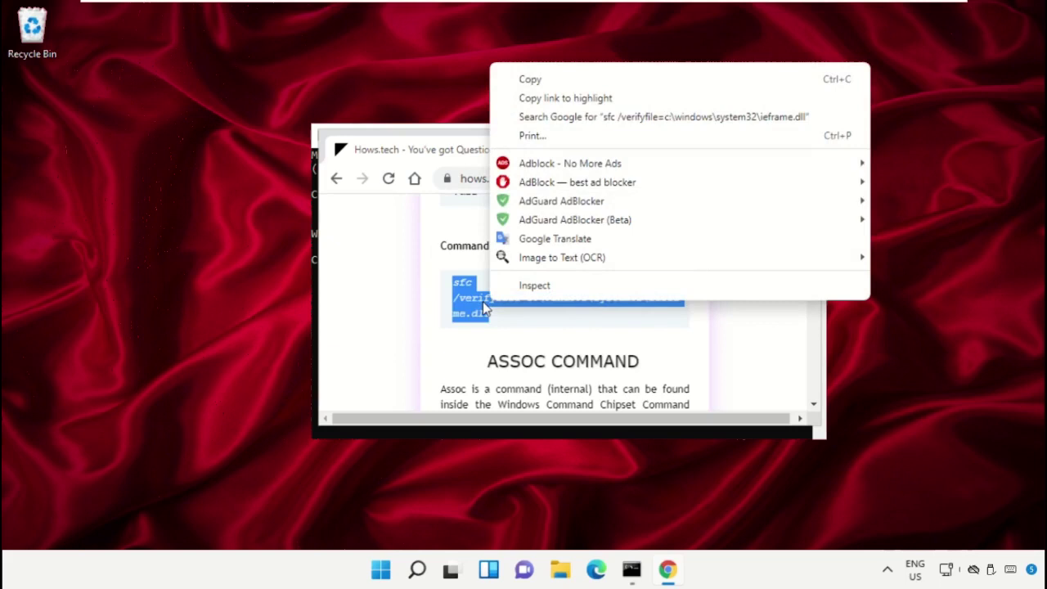
pyautogui.click(539, 81)
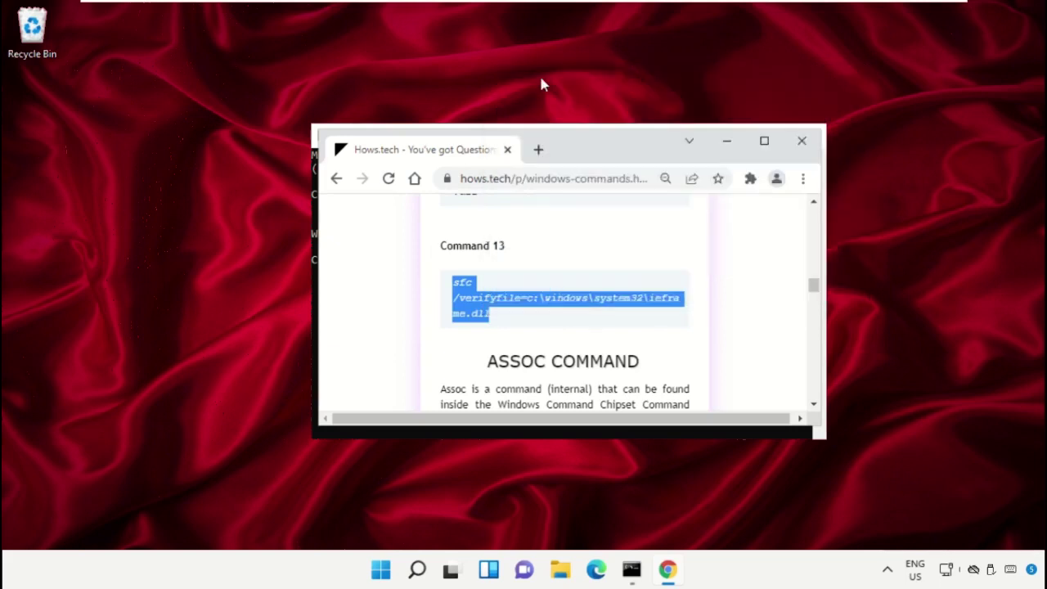
pyautogui.click(727, 140)
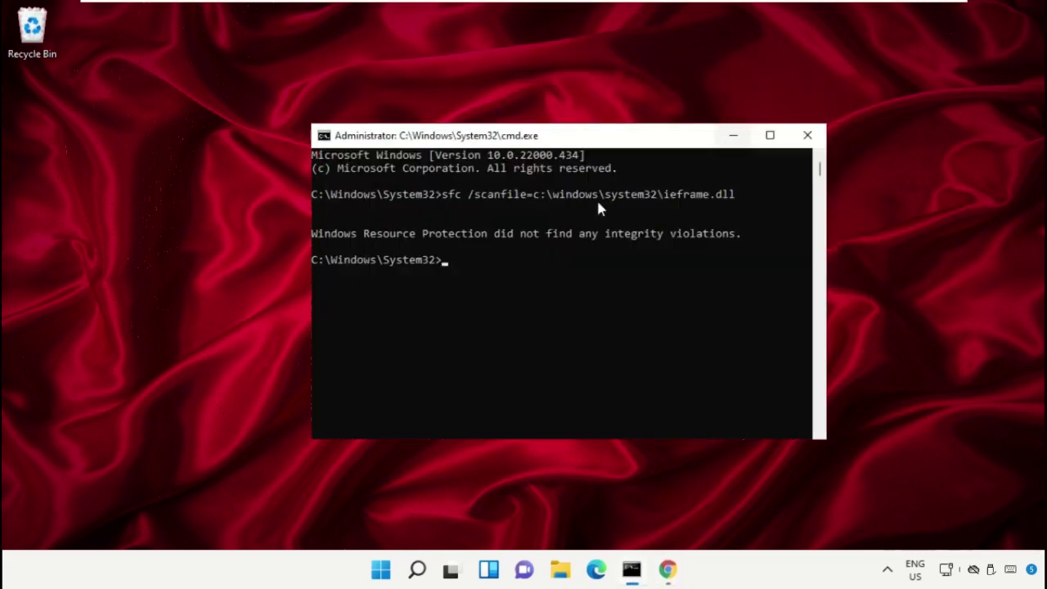
# Paste and run sfc /verifyfile on ieframe.dll, then exit the Command Prompt.
pyautogui.rightClick(579, 139)
pyautogui.moveTo(615, 260)
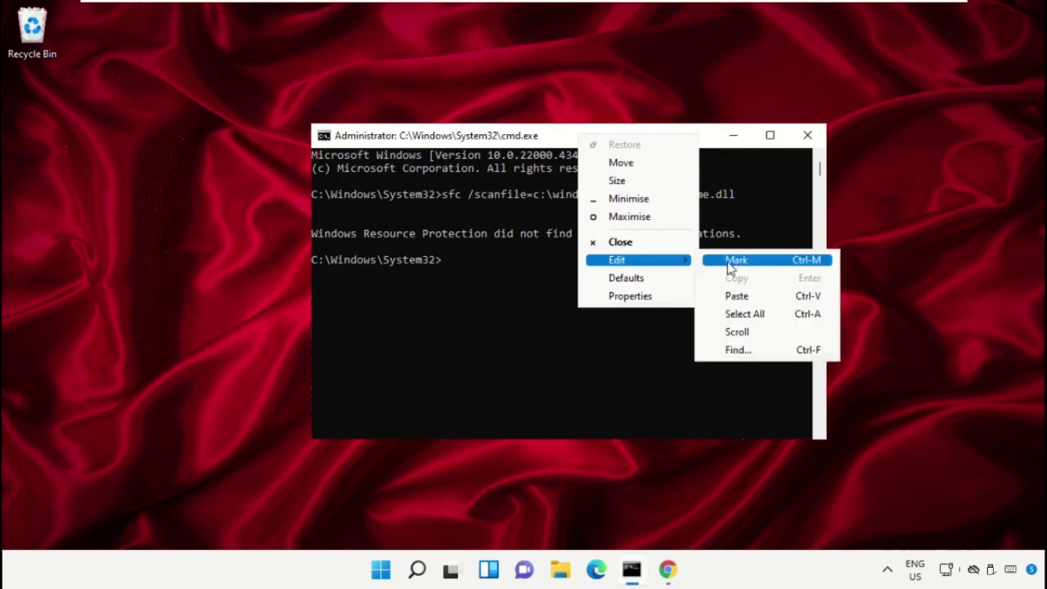
pyautogui.click(739, 296)
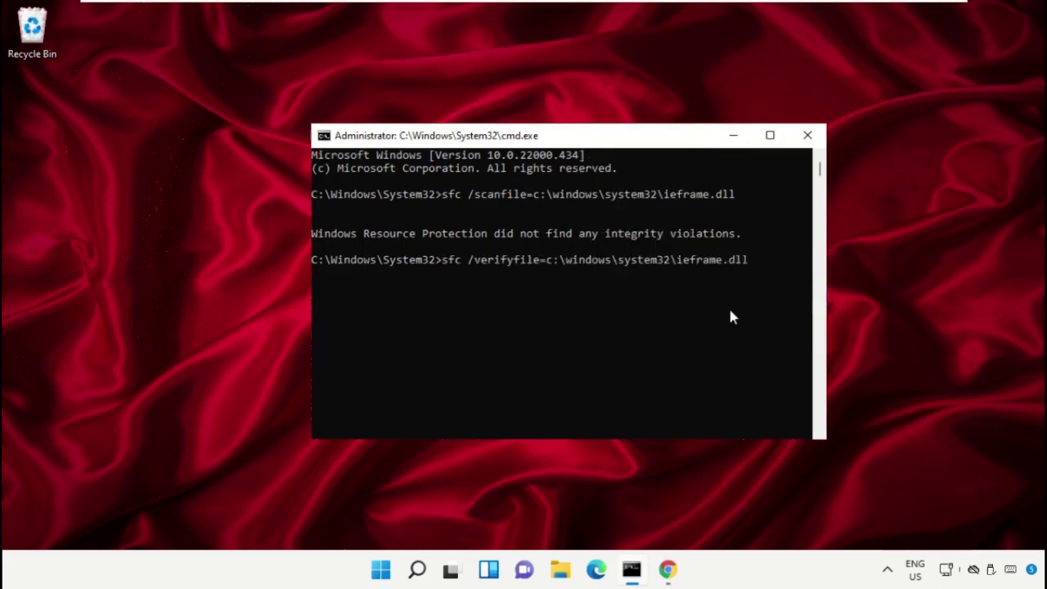
pyautogui.press('Return')
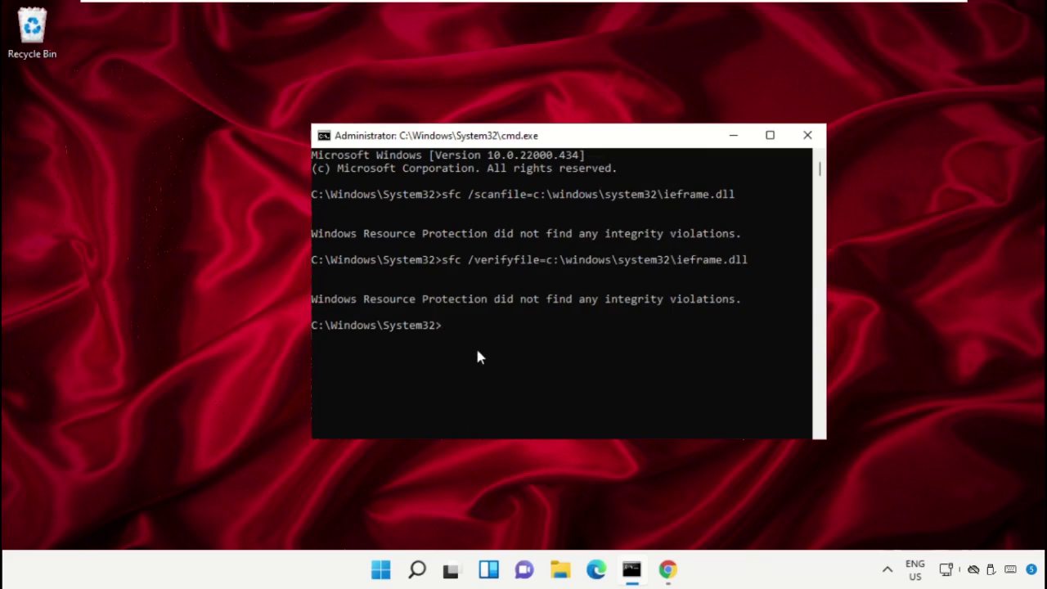
pyautogui.press('Return')
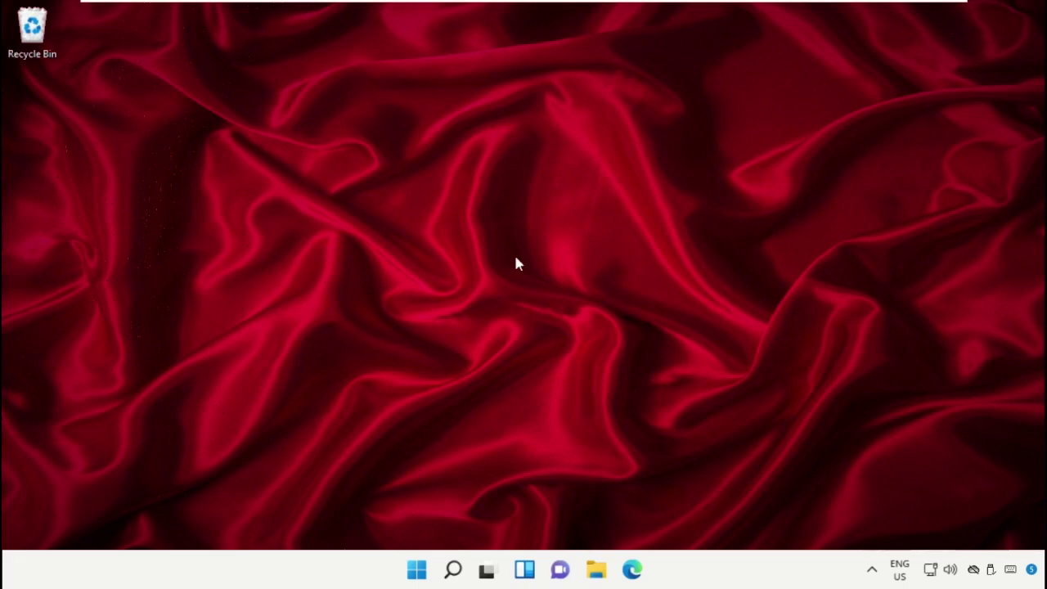
# Find Registry Editor in Windows Search and run it as administrator, approving the prompt.
pyautogui.click(454, 570)
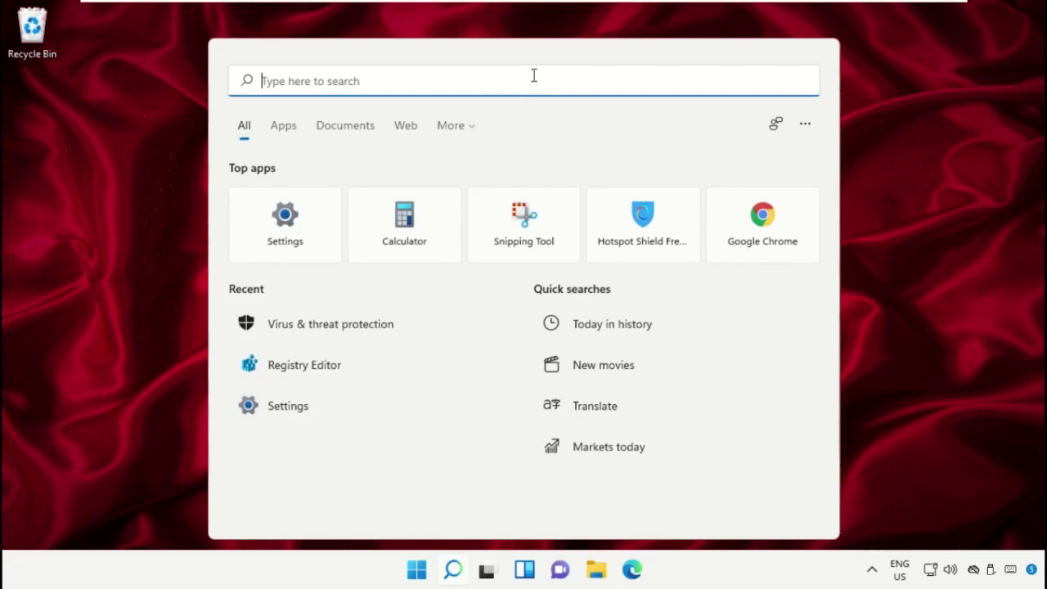
pyautogui.write('Registry Editor')
pyautogui.click(383, 267)
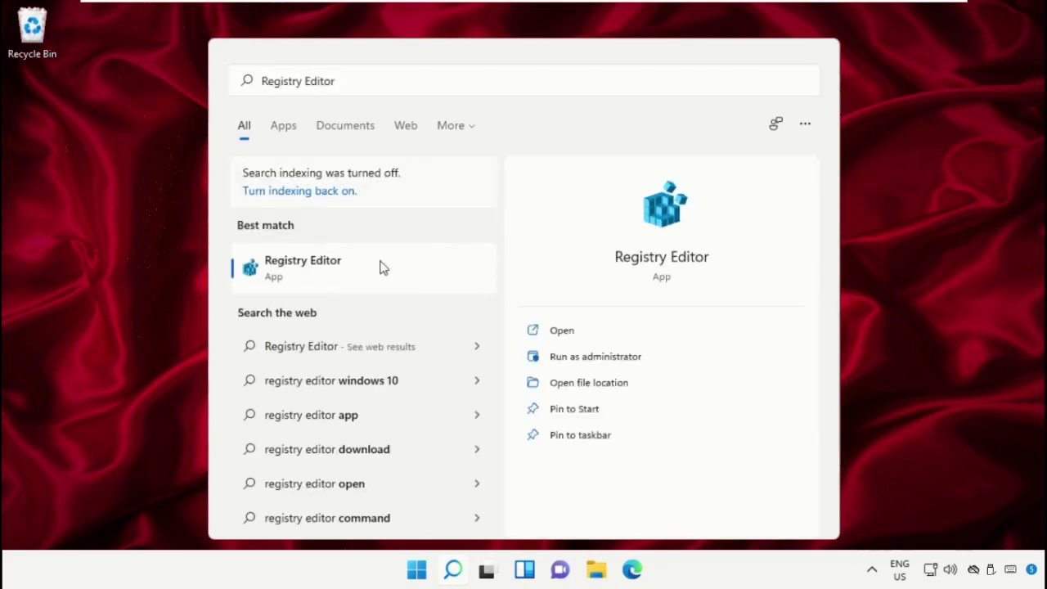
pyautogui.rightClick(382, 265)
pyautogui.click(418, 283)
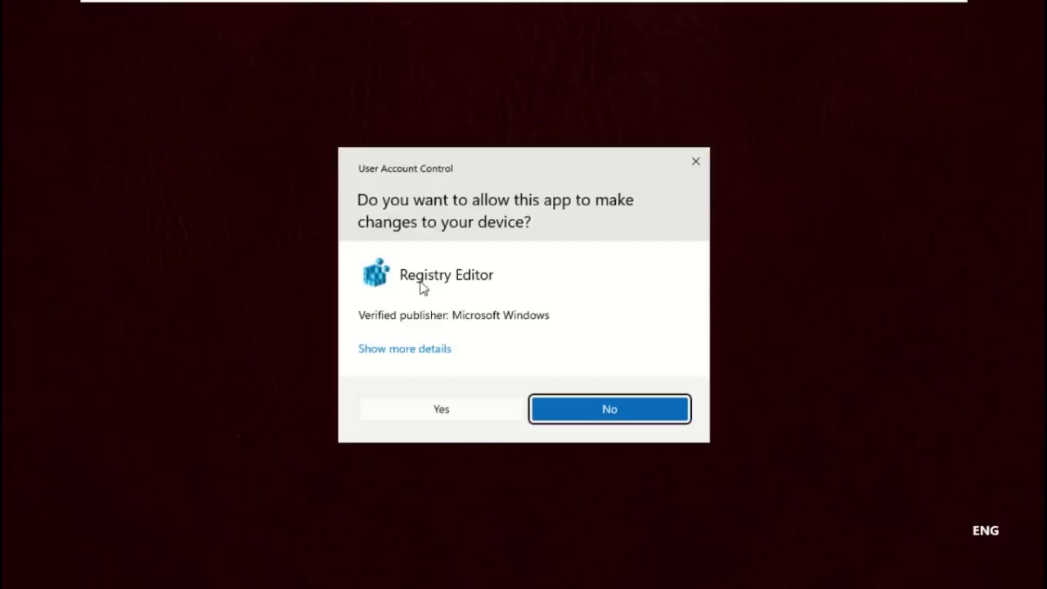
pyautogui.click(417, 416)
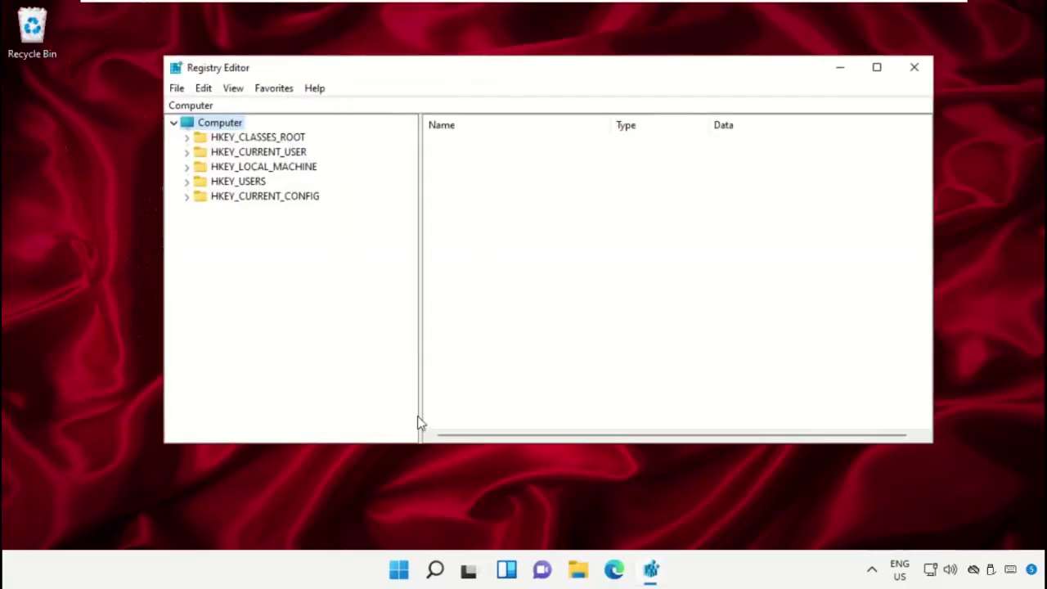
# Expand HKEY_CURRENT_USER > System and select the GameConfigStore key.
pyautogui.click(258, 152)
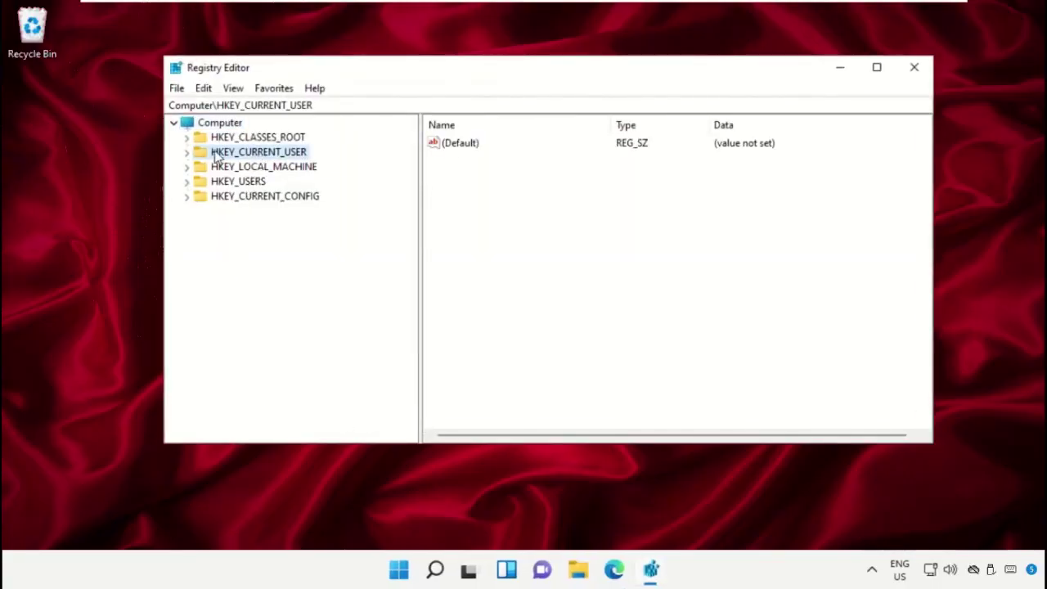
pyautogui.click(187, 153)
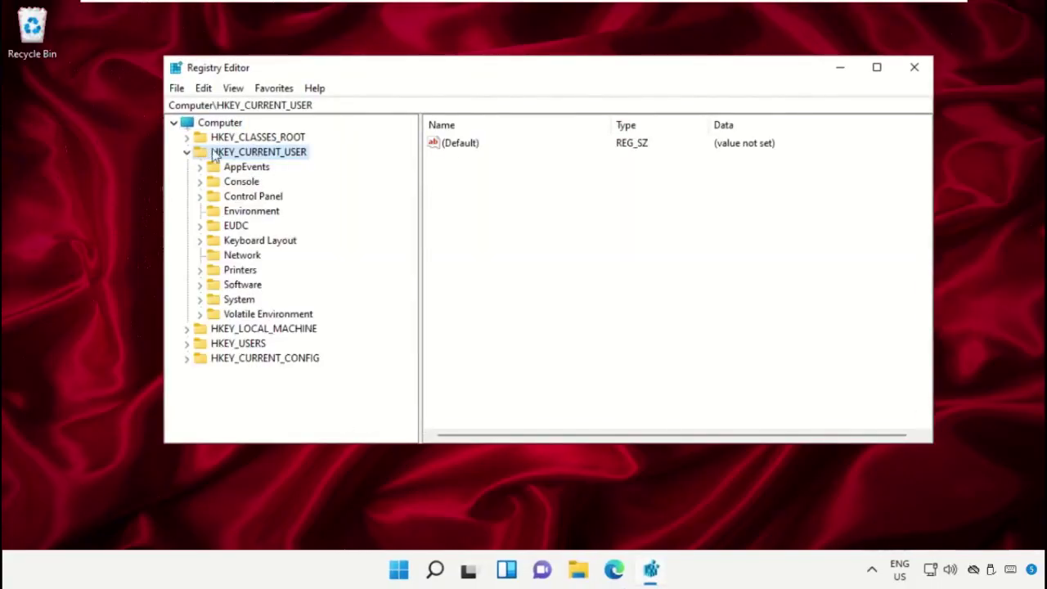
pyautogui.click(243, 300)
pyautogui.click(200, 300)
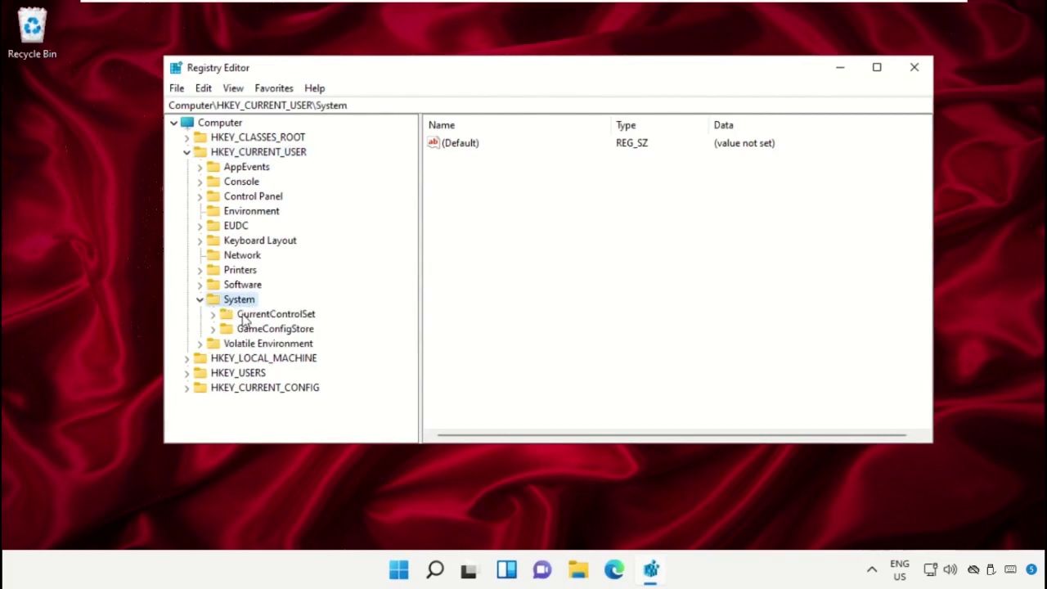
pyautogui.click(243, 315)
pyautogui.click(243, 329)
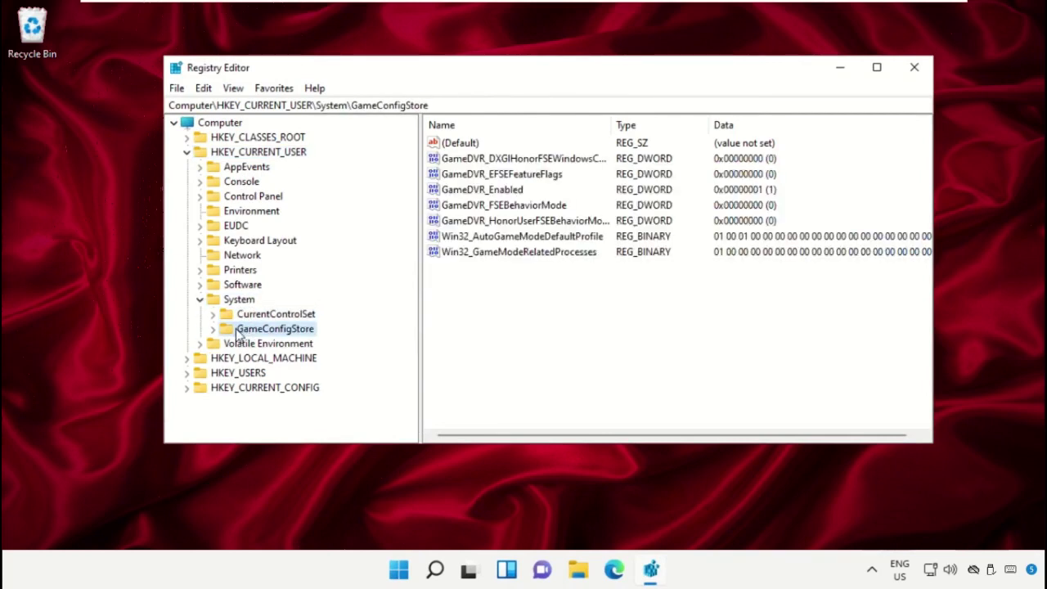
# Change GameDVR_Enabled's data to 0 (0x00000000), then close Registry Editor.
pyautogui.click(507, 191)
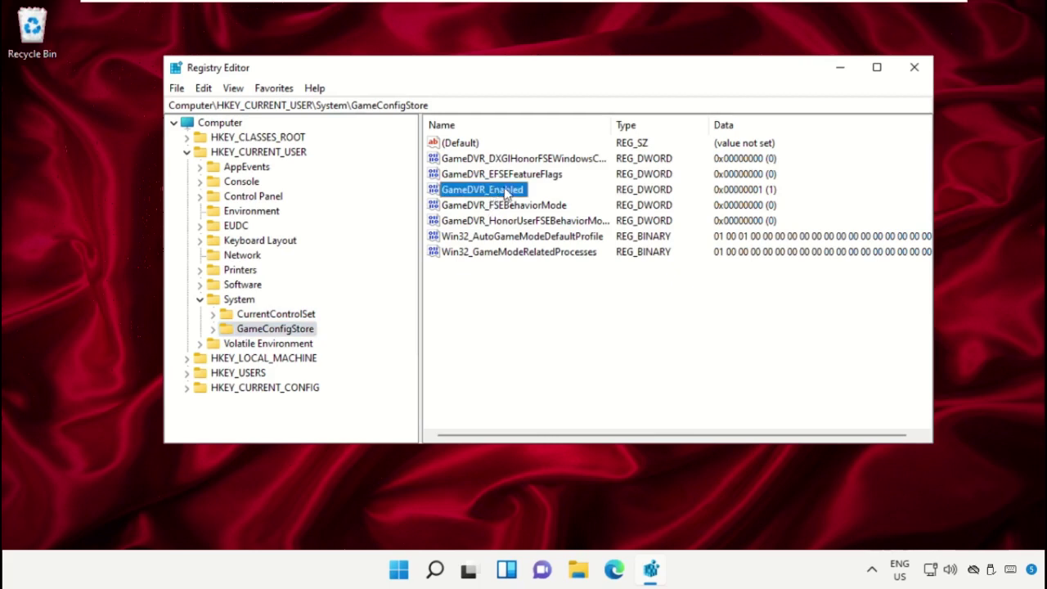
pyautogui.rightClick(484, 193)
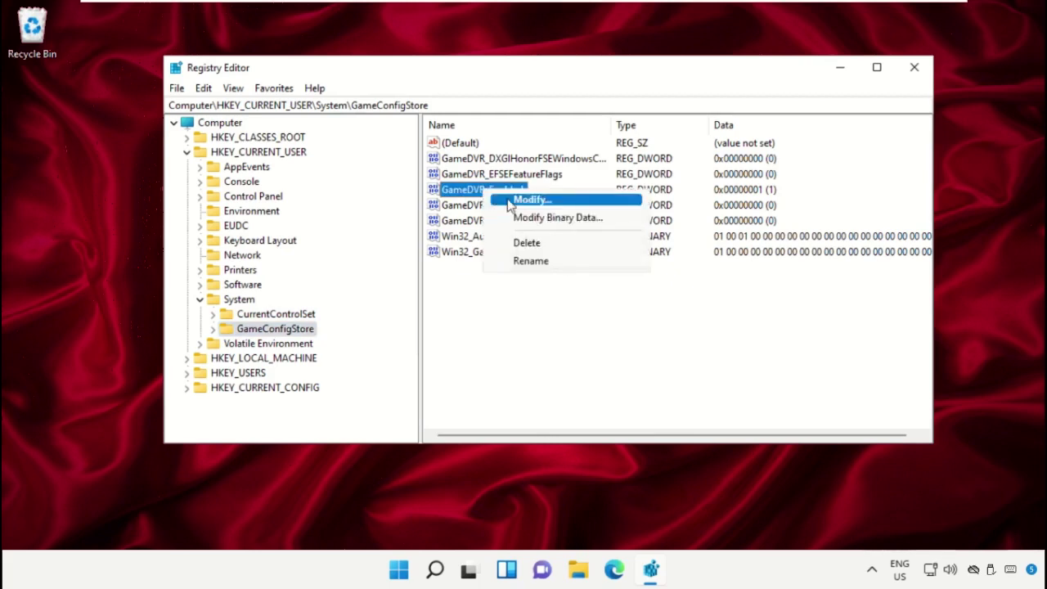
pyautogui.click(510, 197)
pyautogui.moveTo(375, 157); pyautogui.dragTo(540, 85)
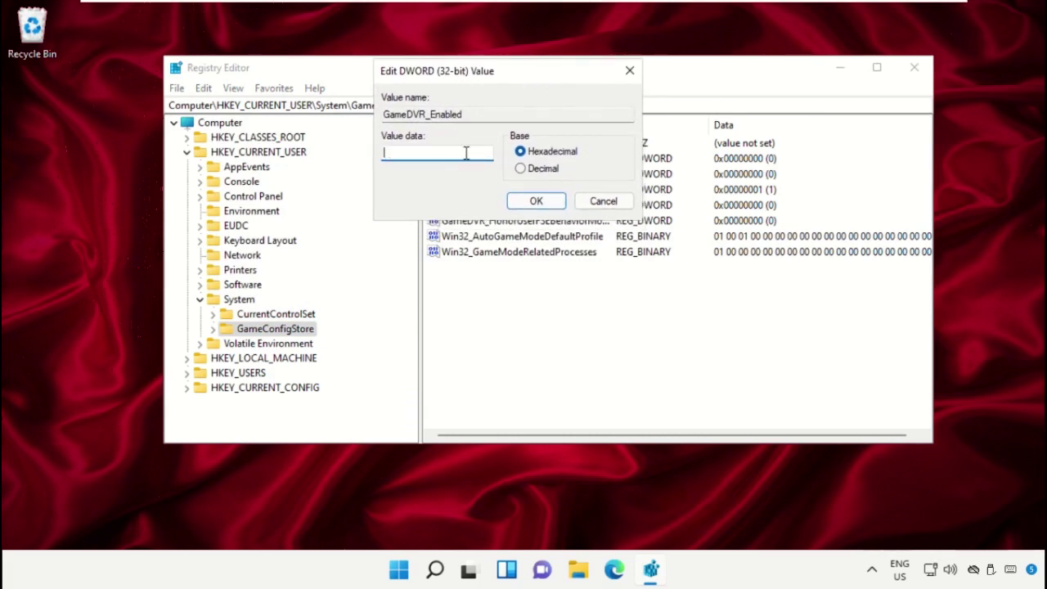
pyautogui.write('0')
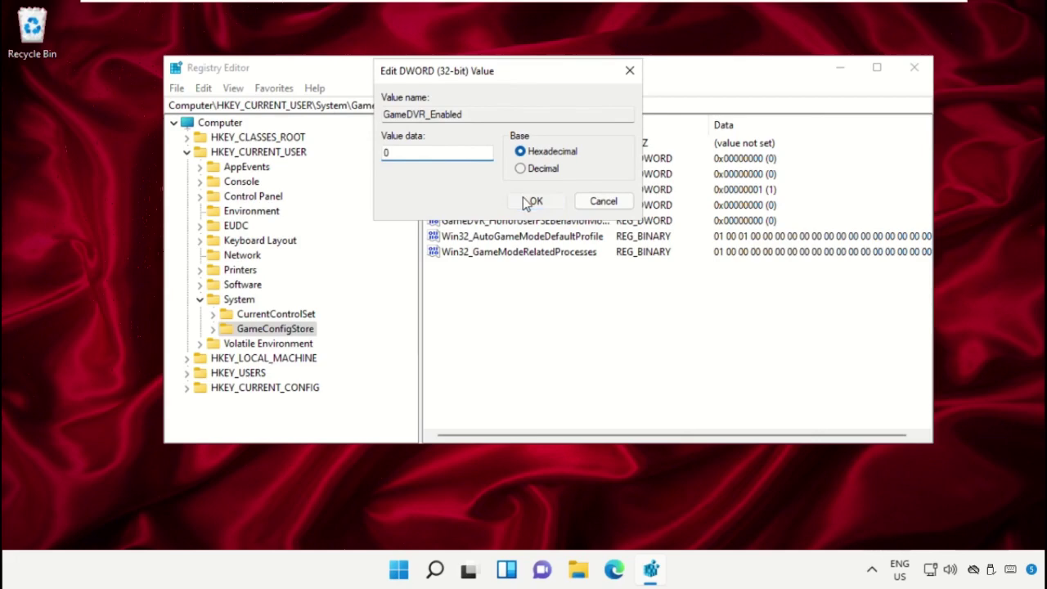
pyautogui.click(533, 201)
pyautogui.click(572, 311)
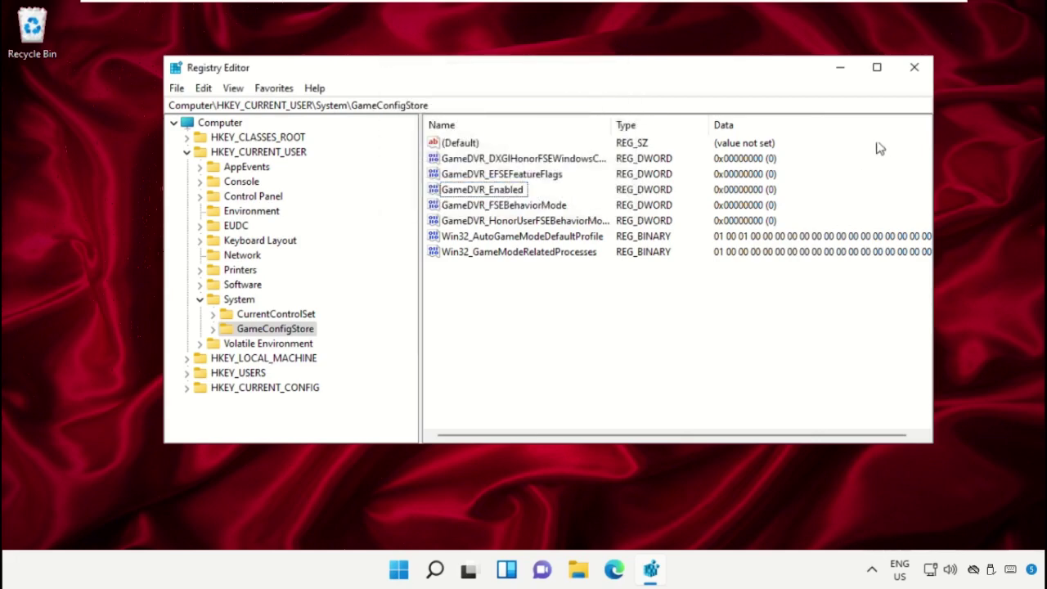
pyautogui.click(914, 68)
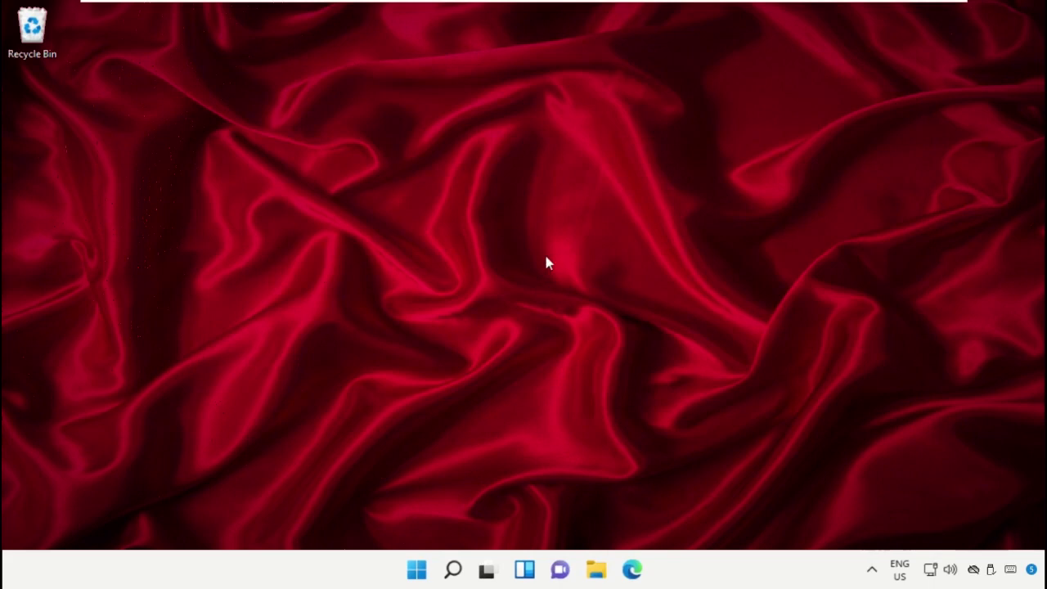
# Bring up the Start menu's power options, then dismiss them and Start without restarting.
pyautogui.click(413, 571)
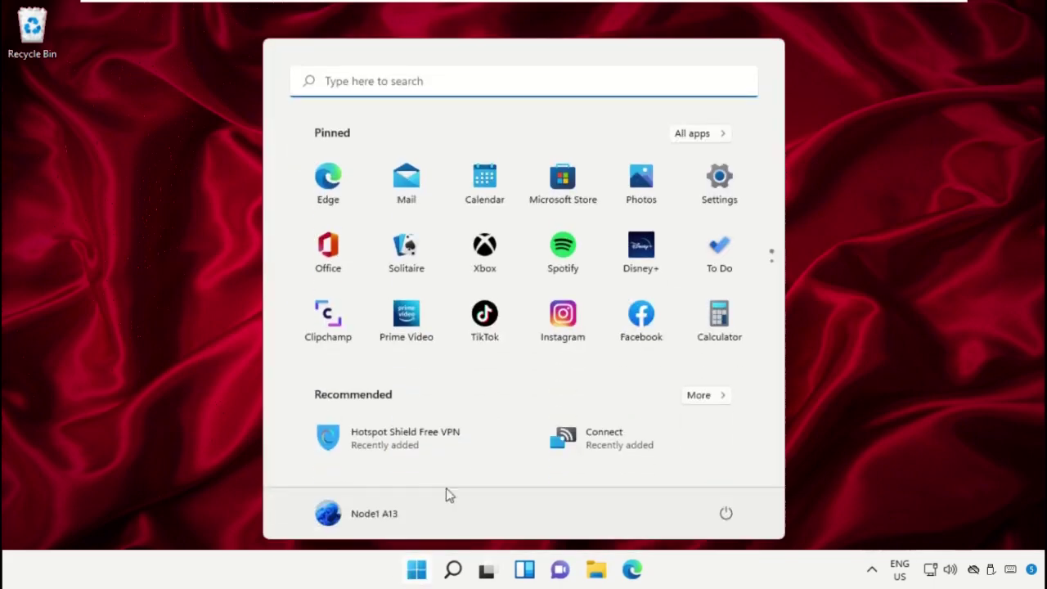
pyautogui.click(726, 511)
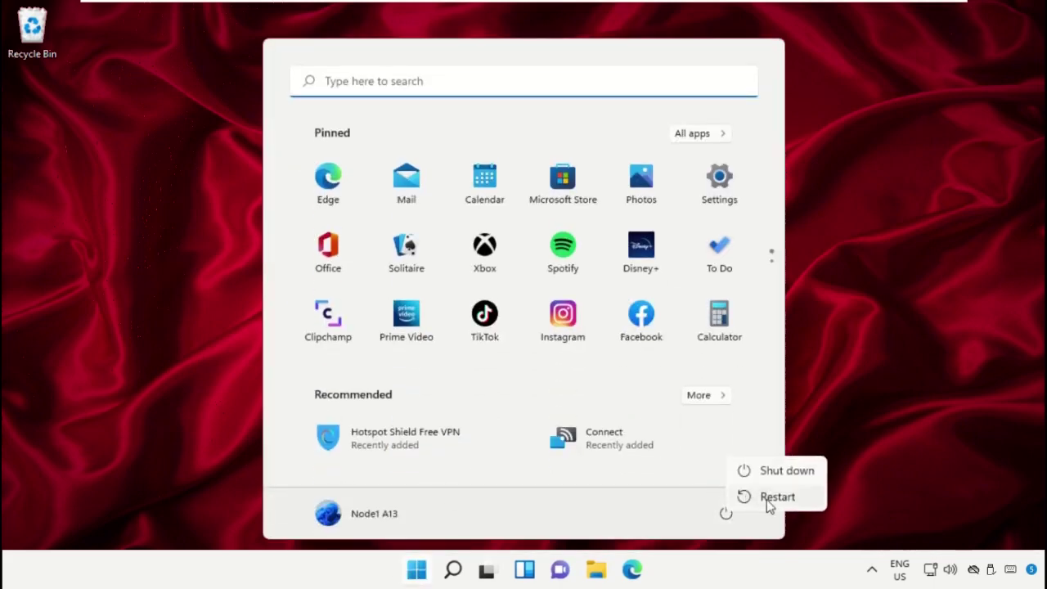
pyautogui.click(843, 288)
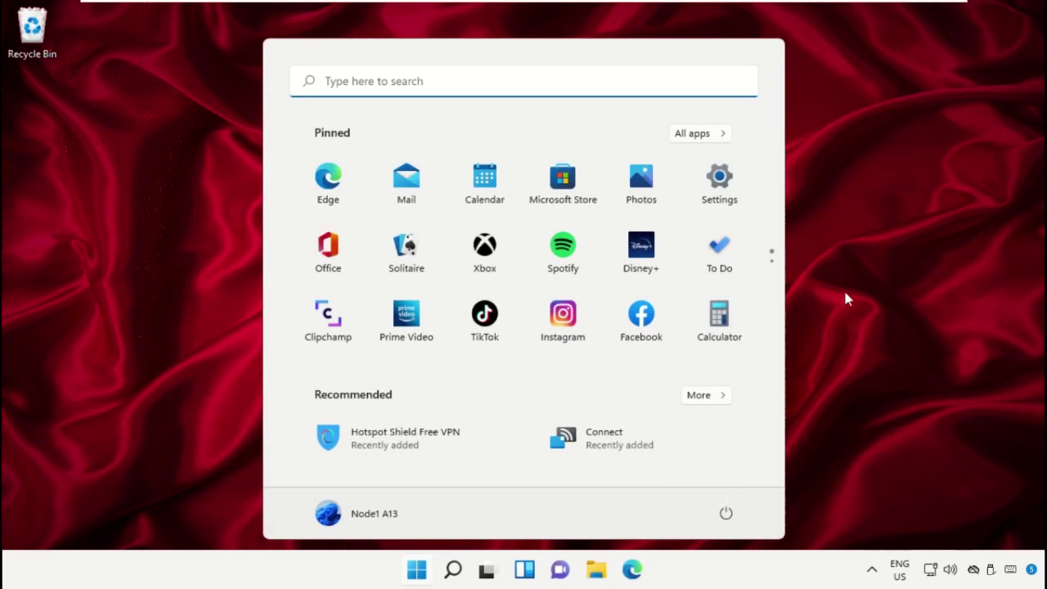
pyautogui.click(843, 287)
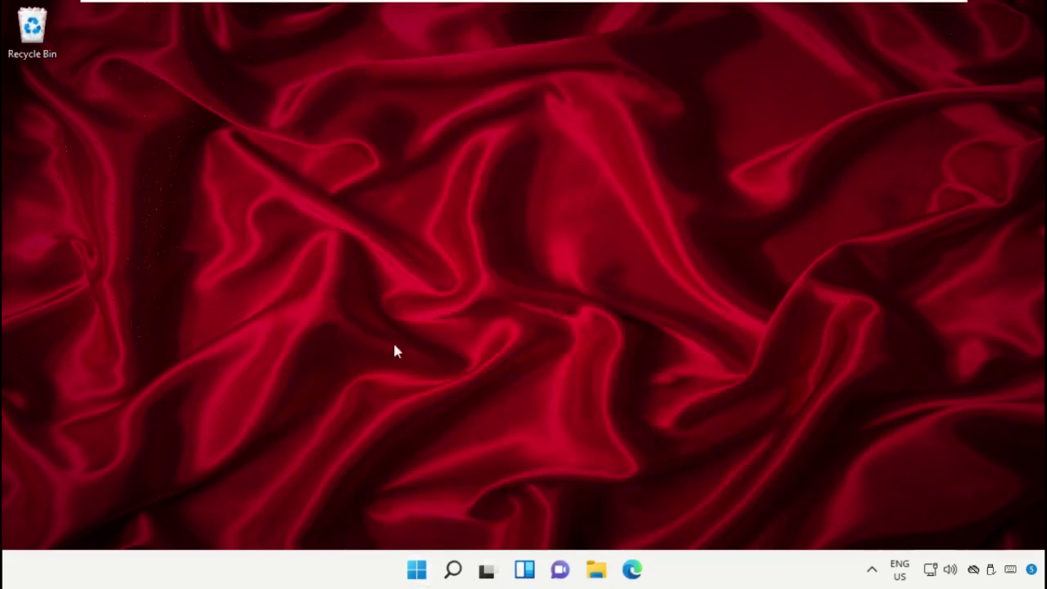
# Launch Registry Editor from search, collapse HKEY_CURRENT_USER and expand HKEY_LOCAL_MACHINE.
pyautogui.click(452, 570)
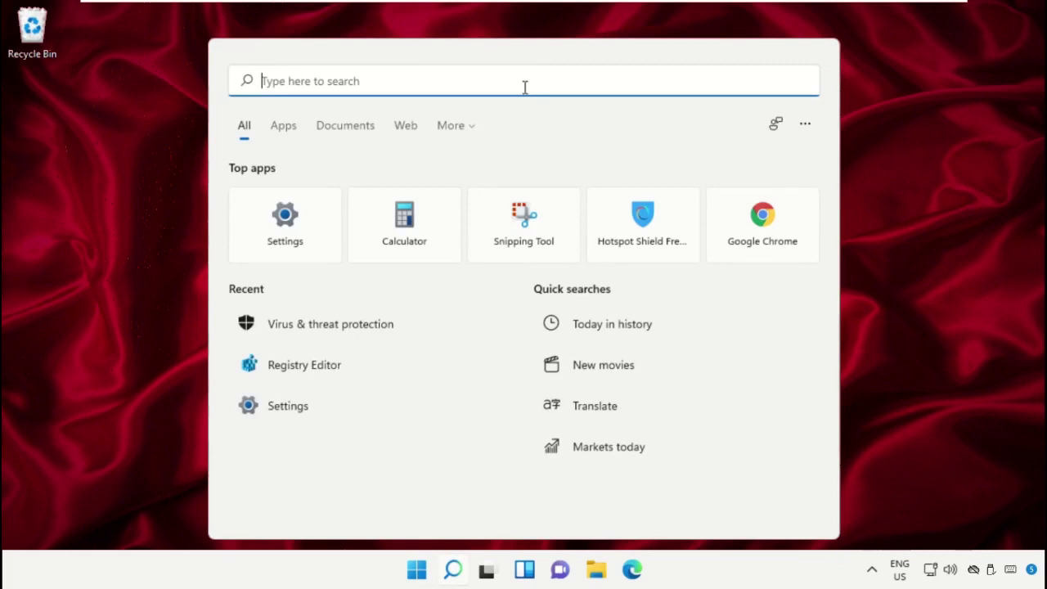
pyautogui.write('Registry Editor')
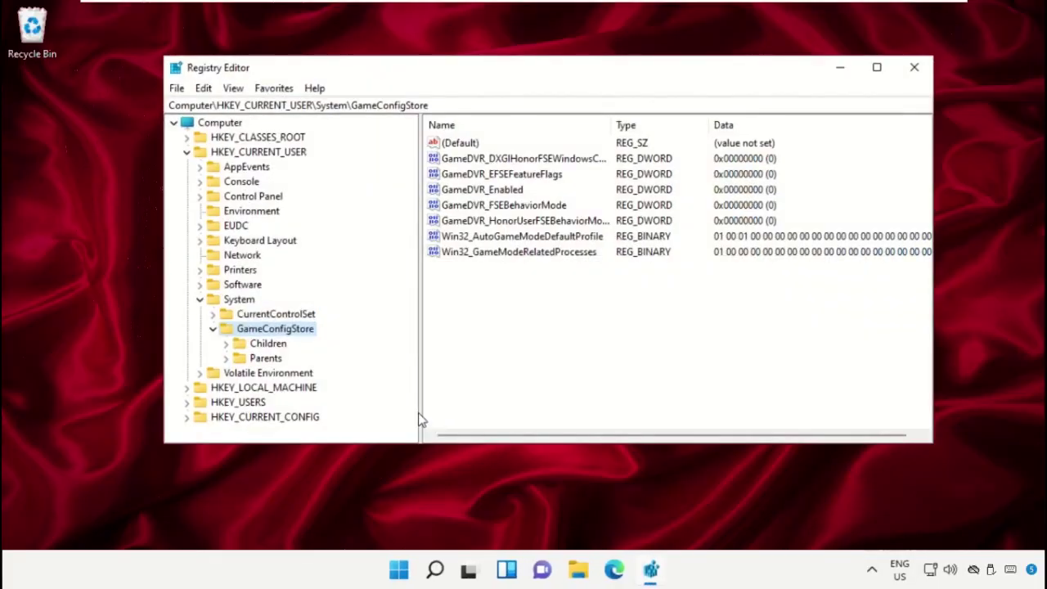
pyautogui.click(200, 299)
pyautogui.click(187, 153)
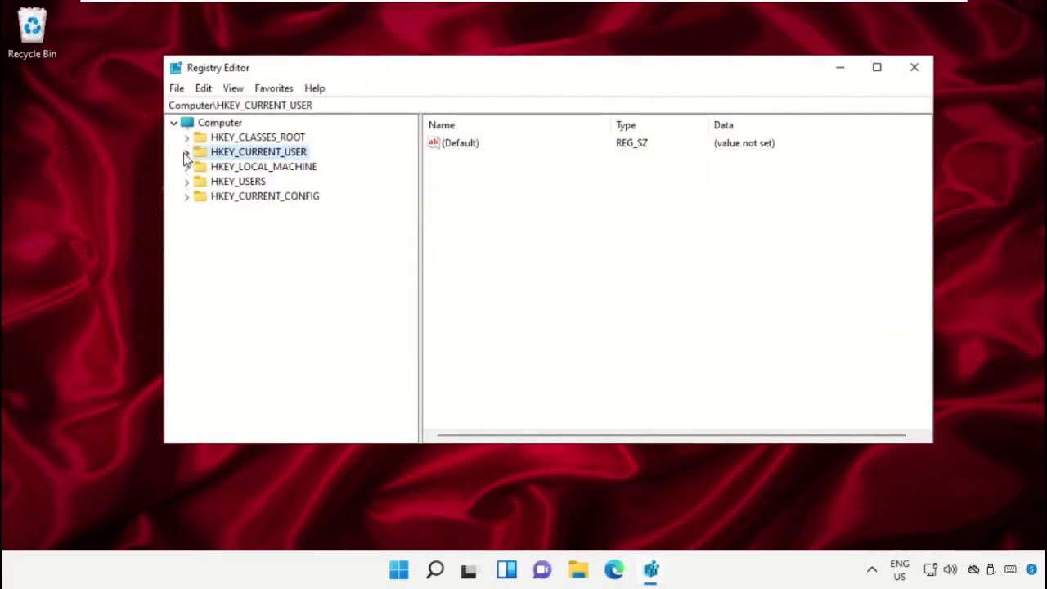
pyautogui.click(253, 169)
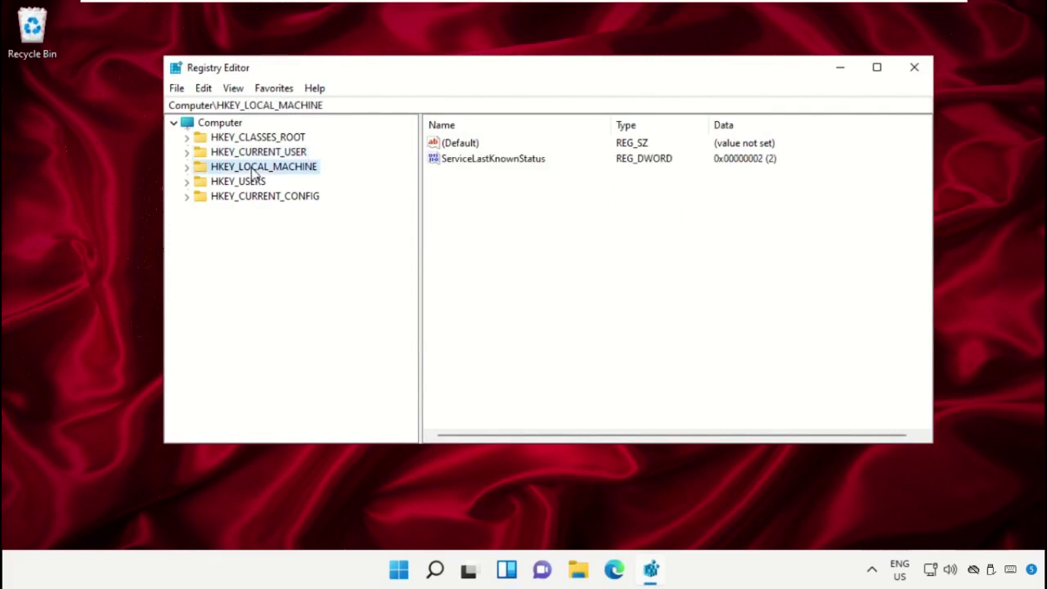
pyautogui.click(187, 167)
# Expand SOFTWARE > Microsoft > PolicyManager under HKEY_LOCAL_MACHINE.
pyautogui.click(237, 243)
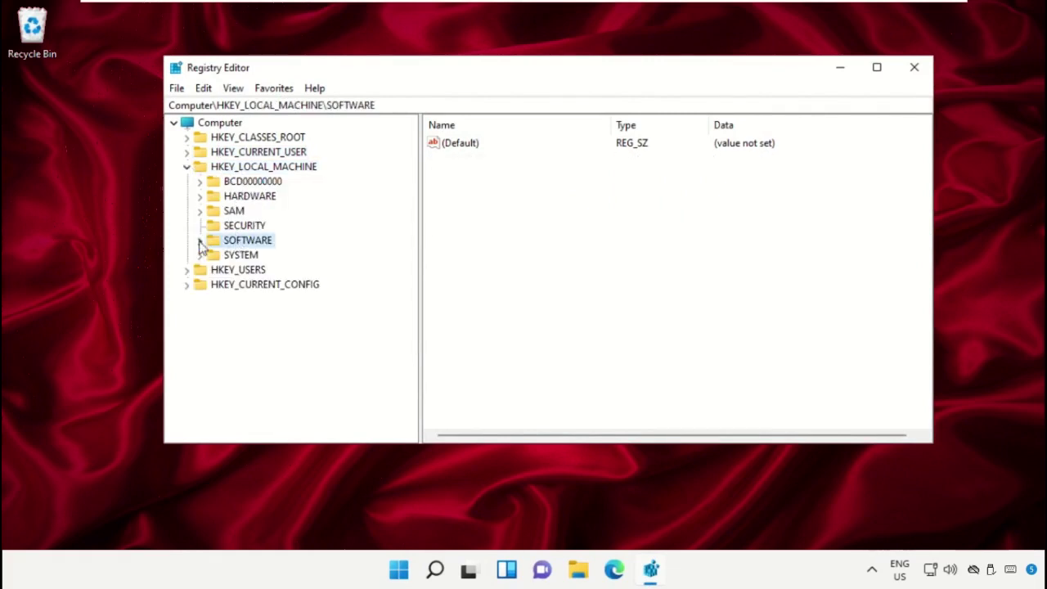
pyautogui.click(201, 241)
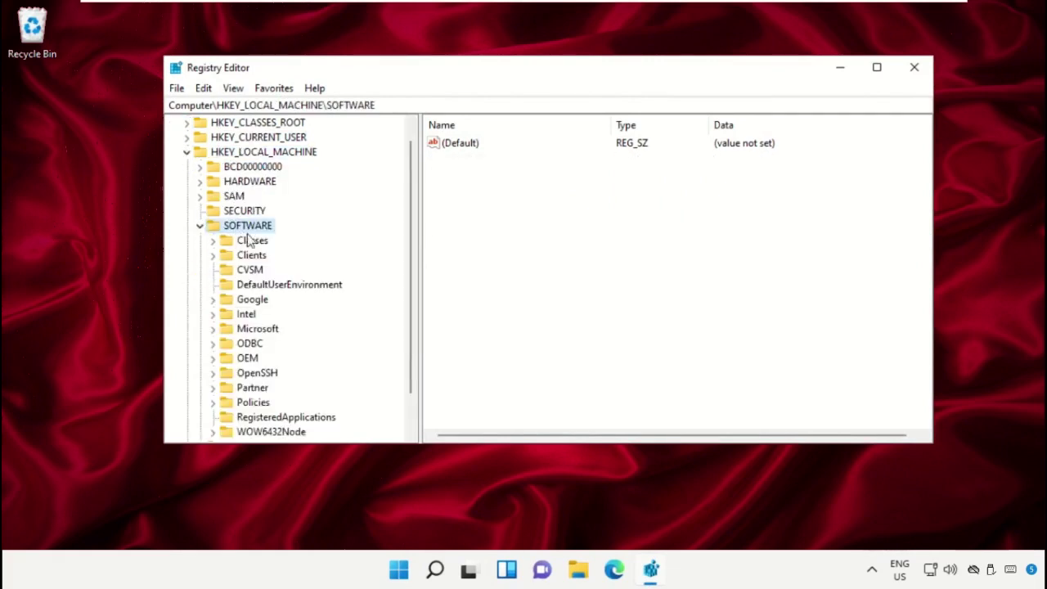
pyautogui.click(226, 328)
pyautogui.click(214, 328)
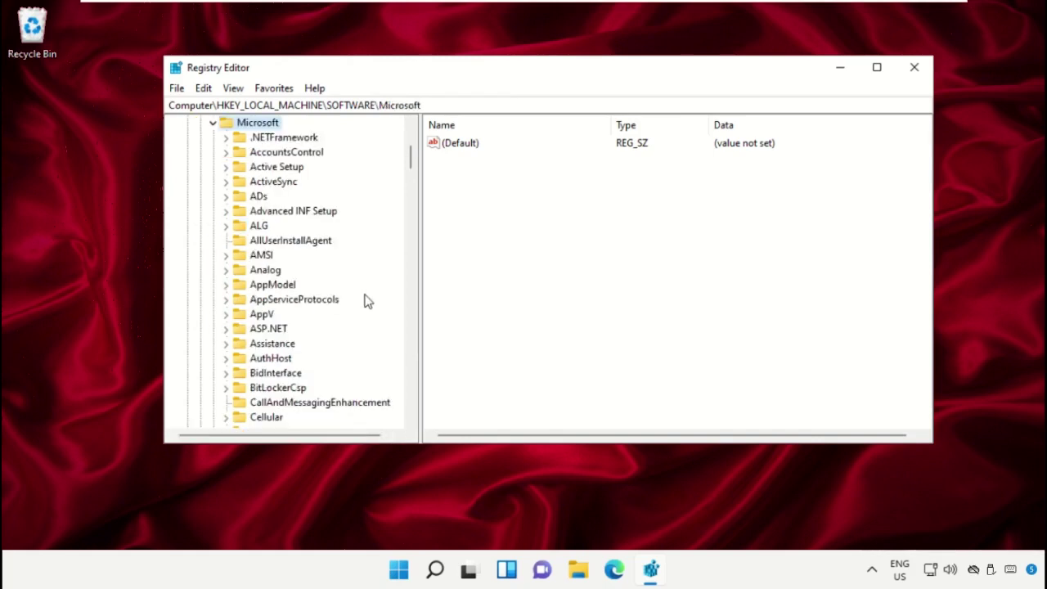
pyautogui.moveTo(411, 192); pyautogui.dragTo(409, 302)
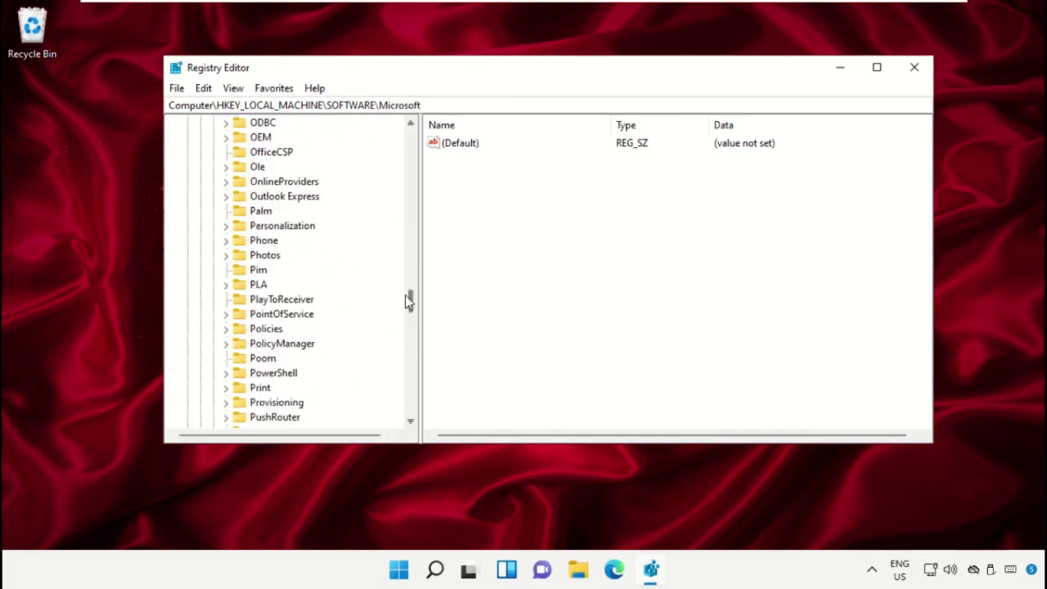
pyautogui.click(274, 346)
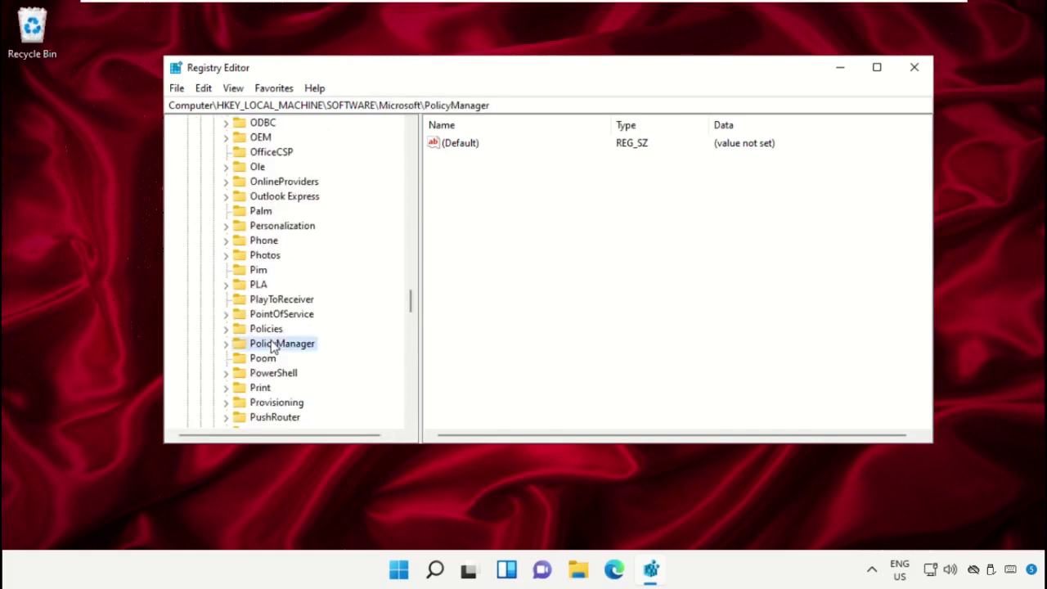
pyautogui.click(227, 344)
# Expand default > ApplicationManagement and open the AllowGameDVR key's values.
pyautogui.click(270, 374)
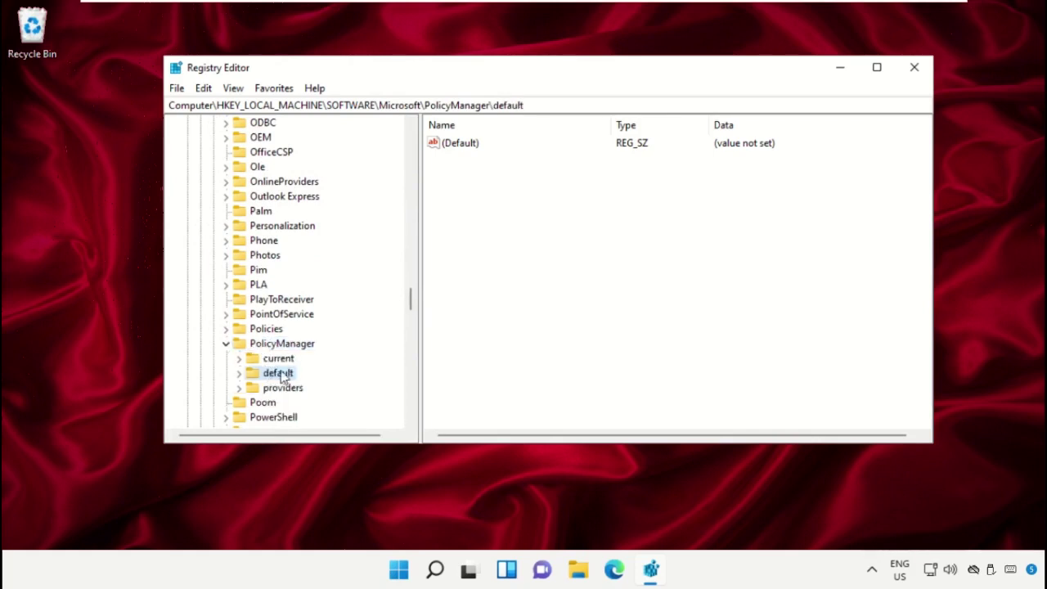
pyautogui.scroll(-2, 374, 360)
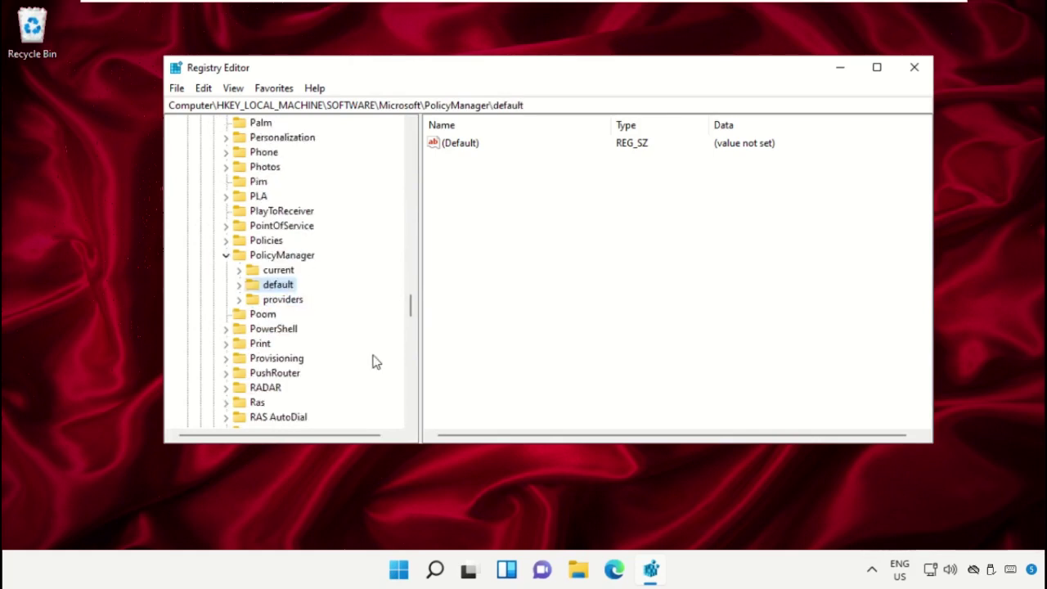
pyautogui.click(238, 285)
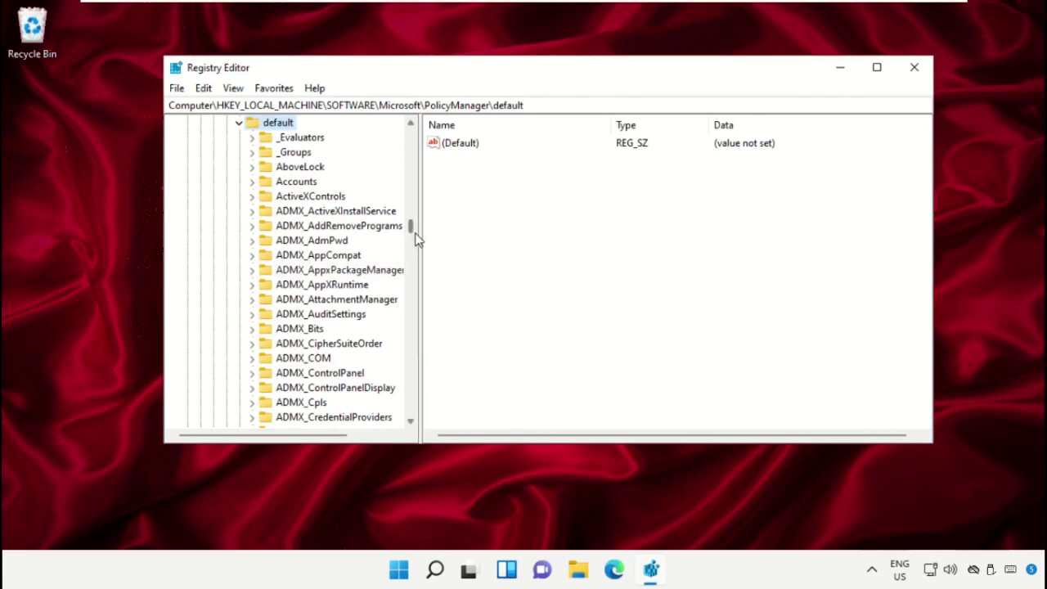
pyautogui.scroll(-20, 404, 266)
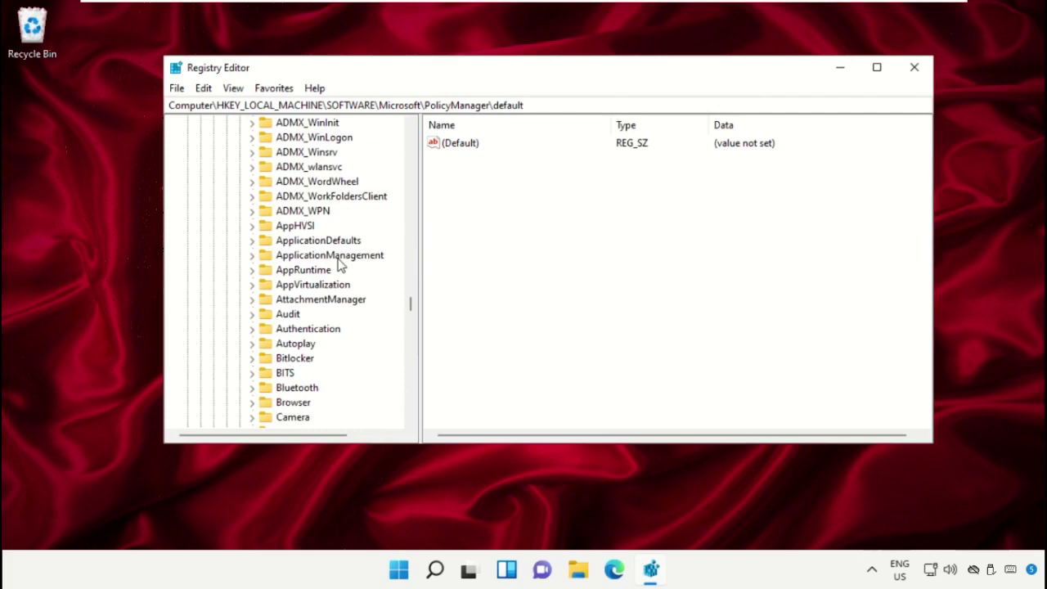
pyautogui.click(319, 258)
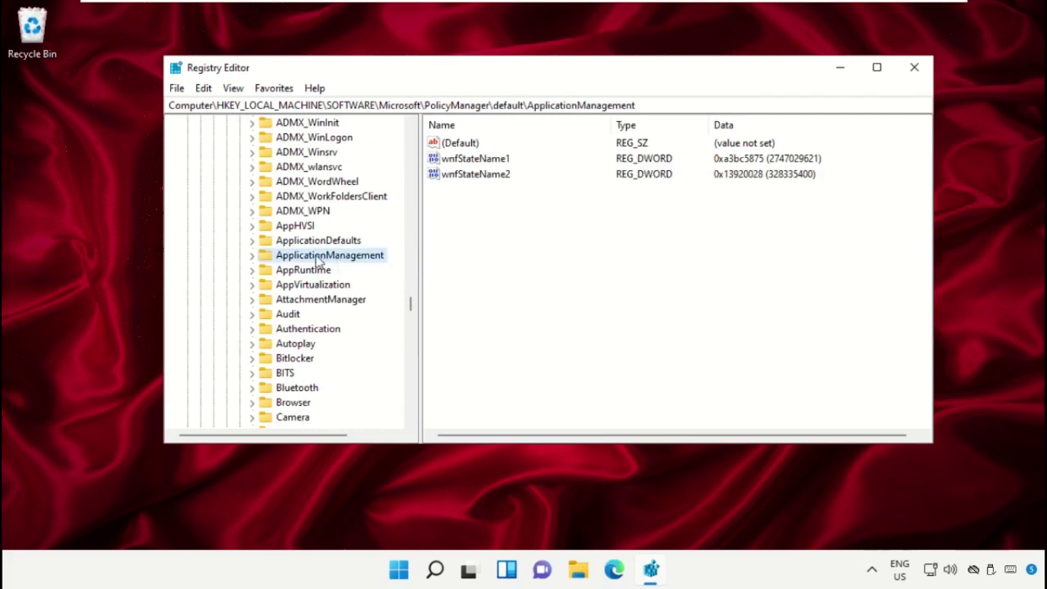
pyautogui.click(252, 256)
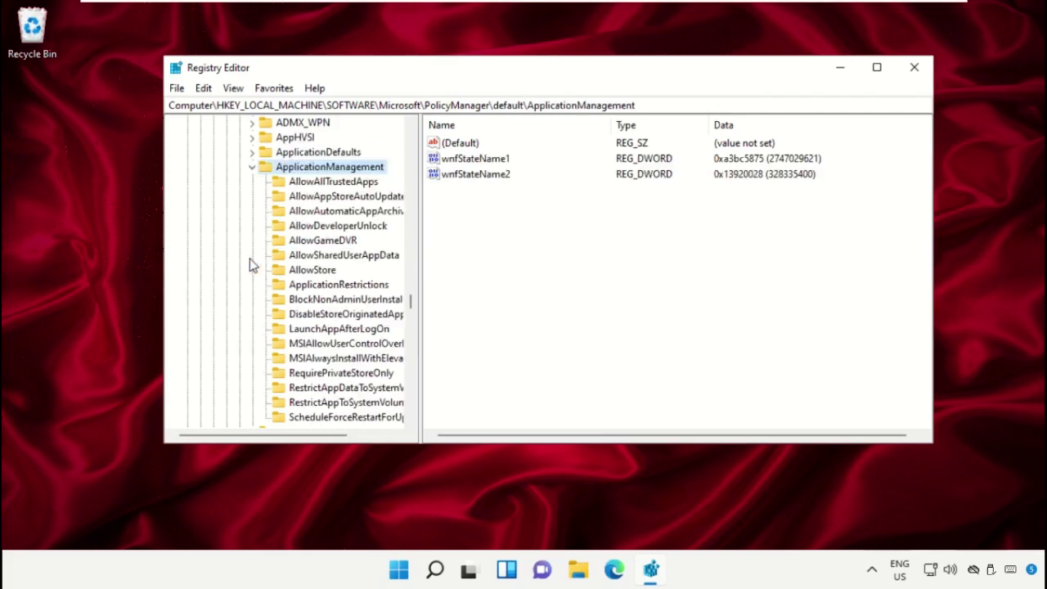
pyautogui.click(331, 244)
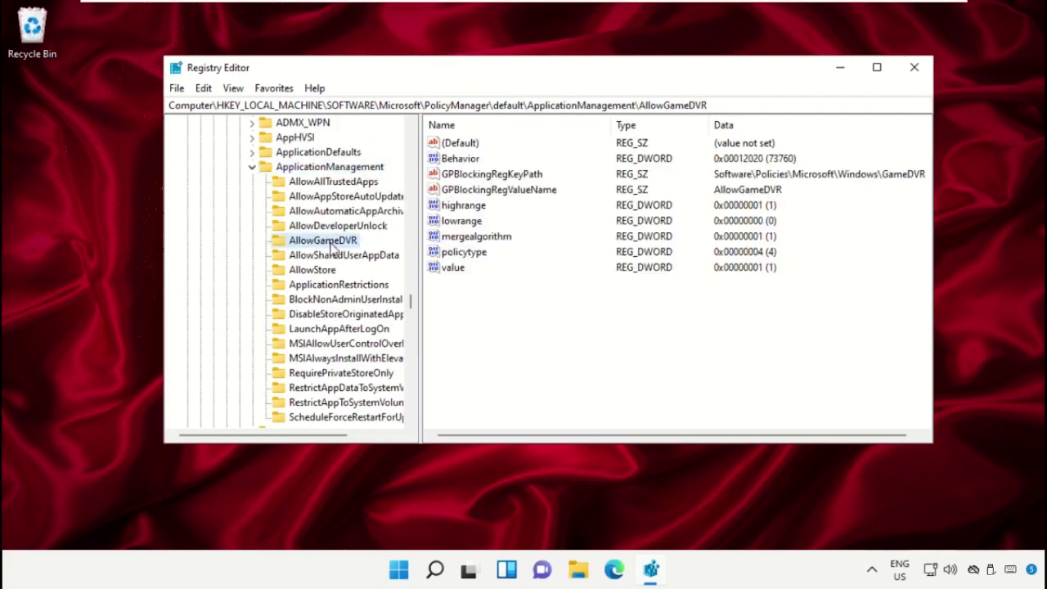
# Change AllowGameDVR's 'value' entry data from 1 to 0, then close Registry Editor.
pyautogui.click(458, 272)
pyautogui.rightClick(453, 274)
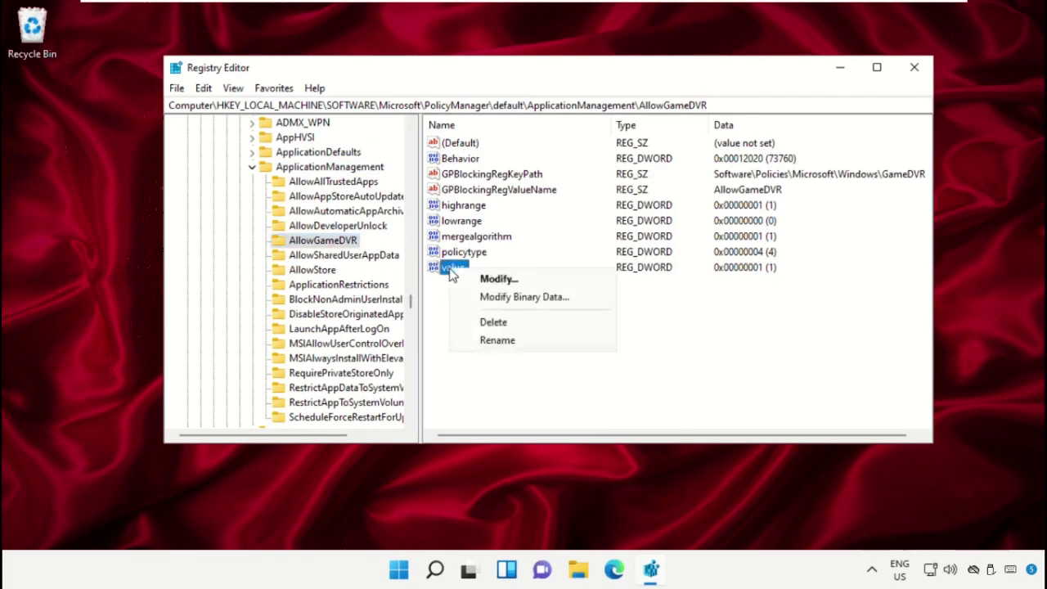
pyautogui.click(485, 279)
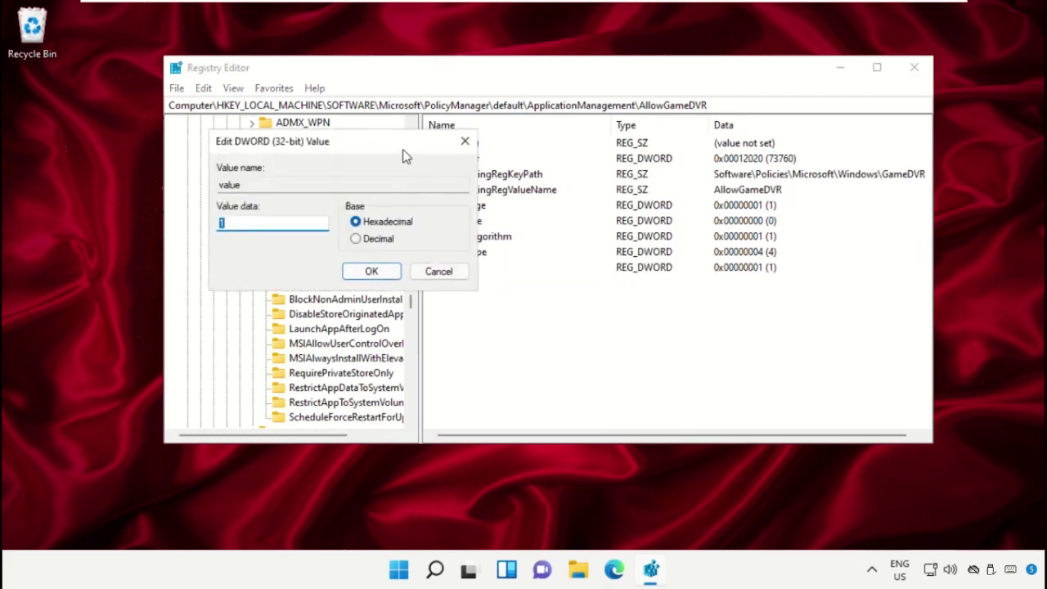
pyautogui.moveTo(404, 155); pyautogui.dragTo(709, 231)
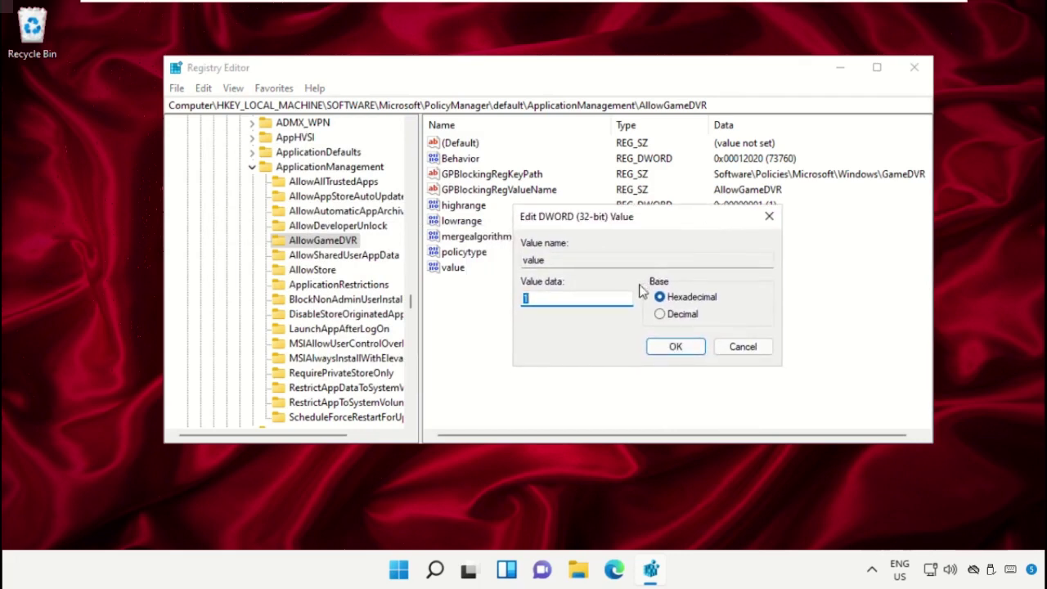
pyautogui.click(619, 296)
pyautogui.click(672, 347)
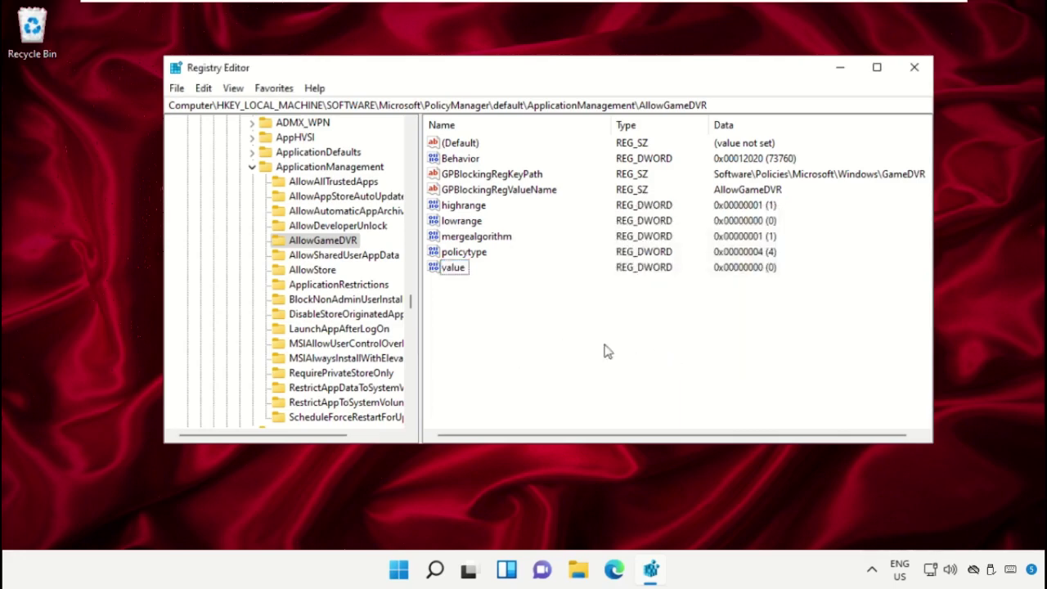
pyautogui.click(914, 69)
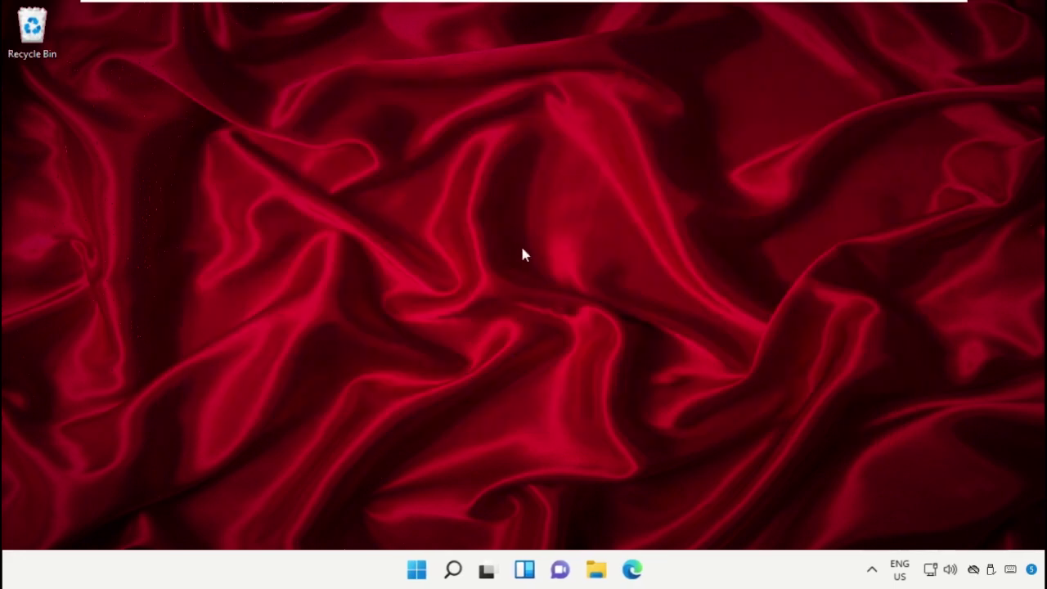
# Restart the PC, sign back in, and open the Start menu's power options again.
pyautogui.click(413, 574)
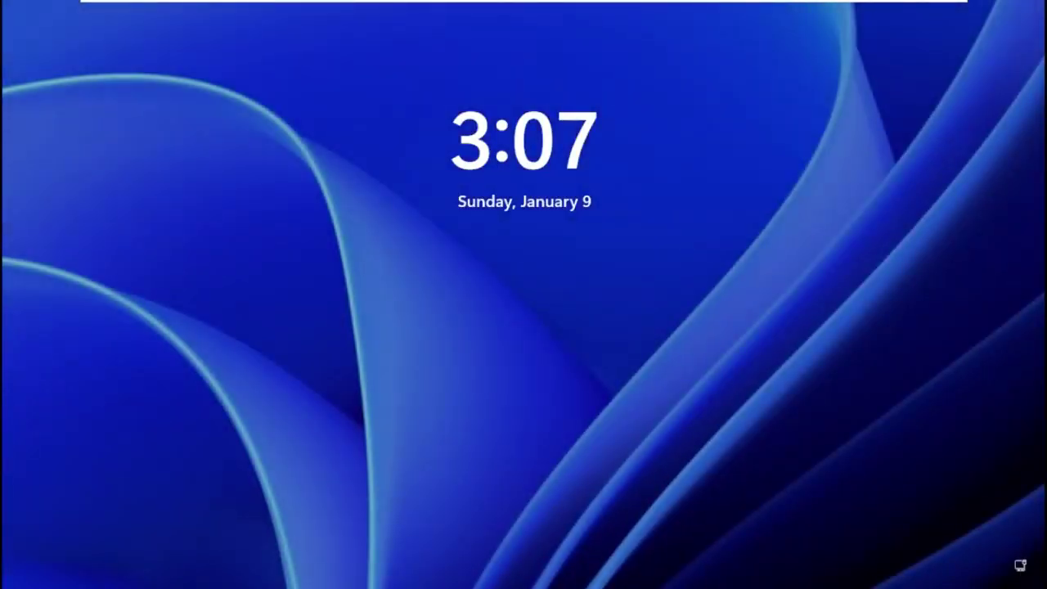
pyautogui.press('space')
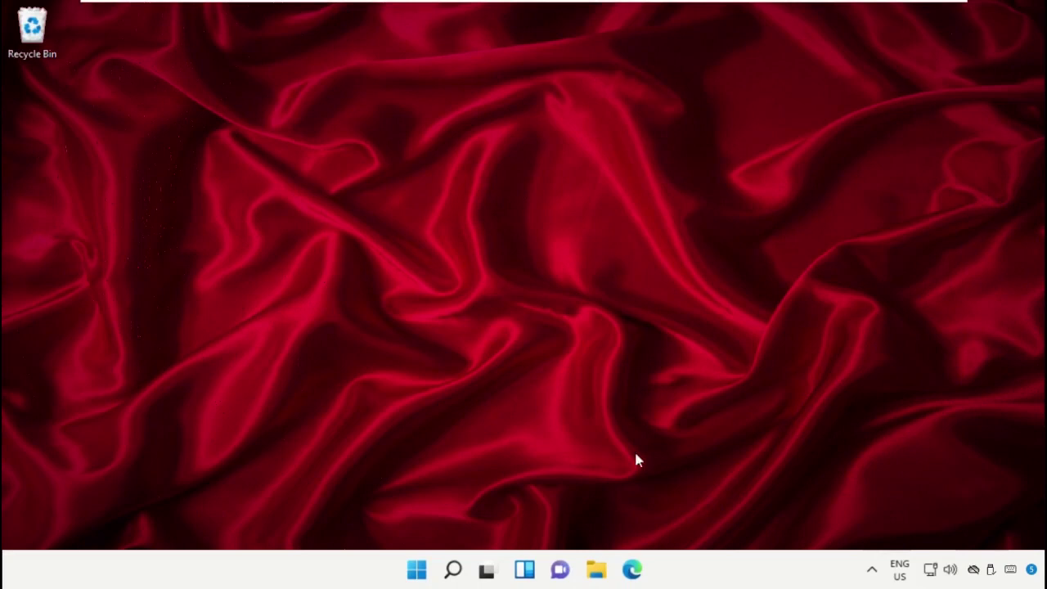
pyautogui.click(424, 574)
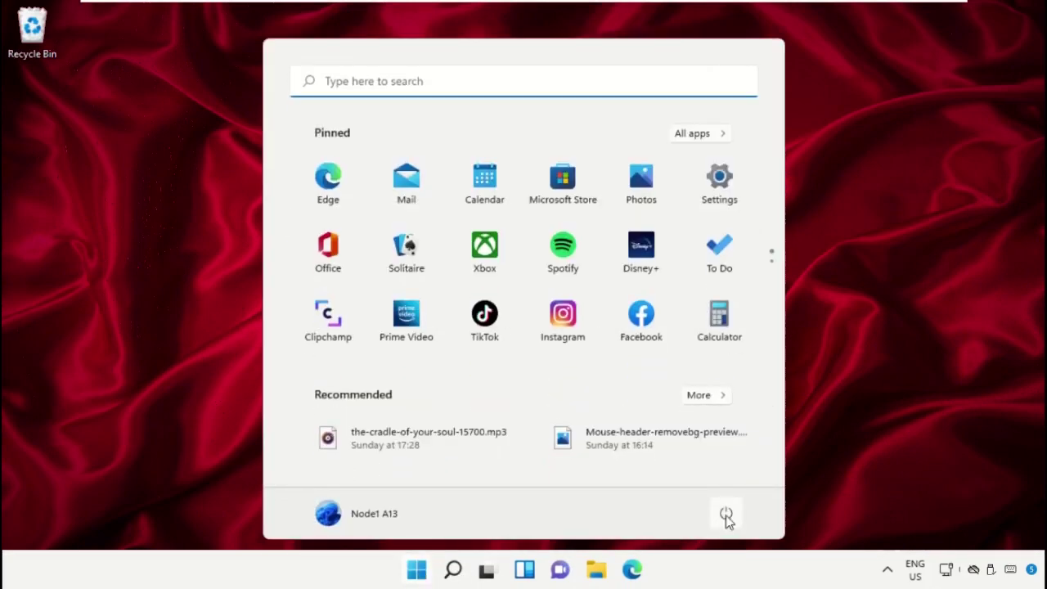
pyautogui.click(725, 516)
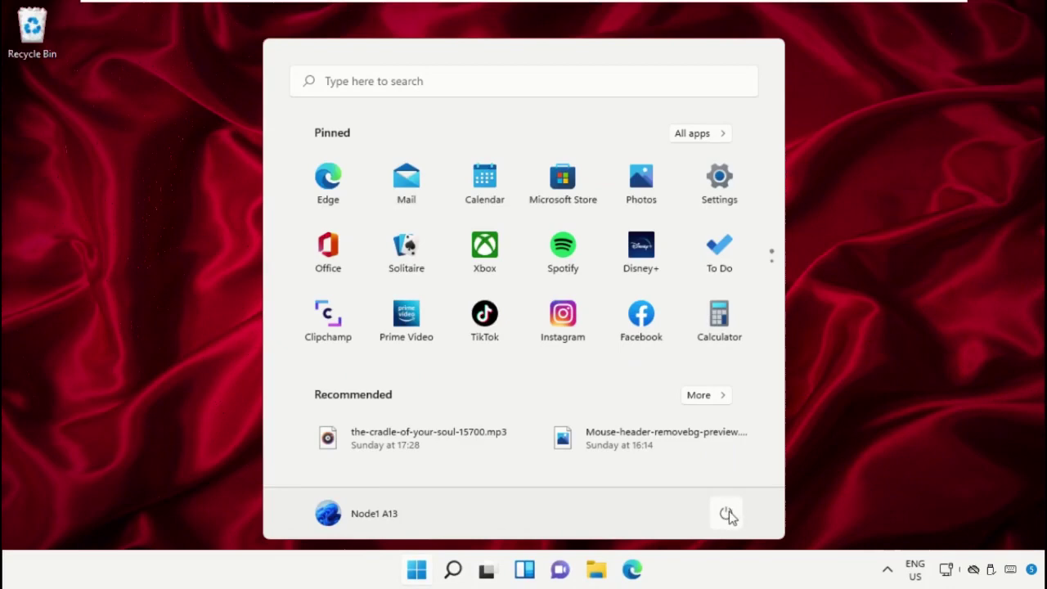